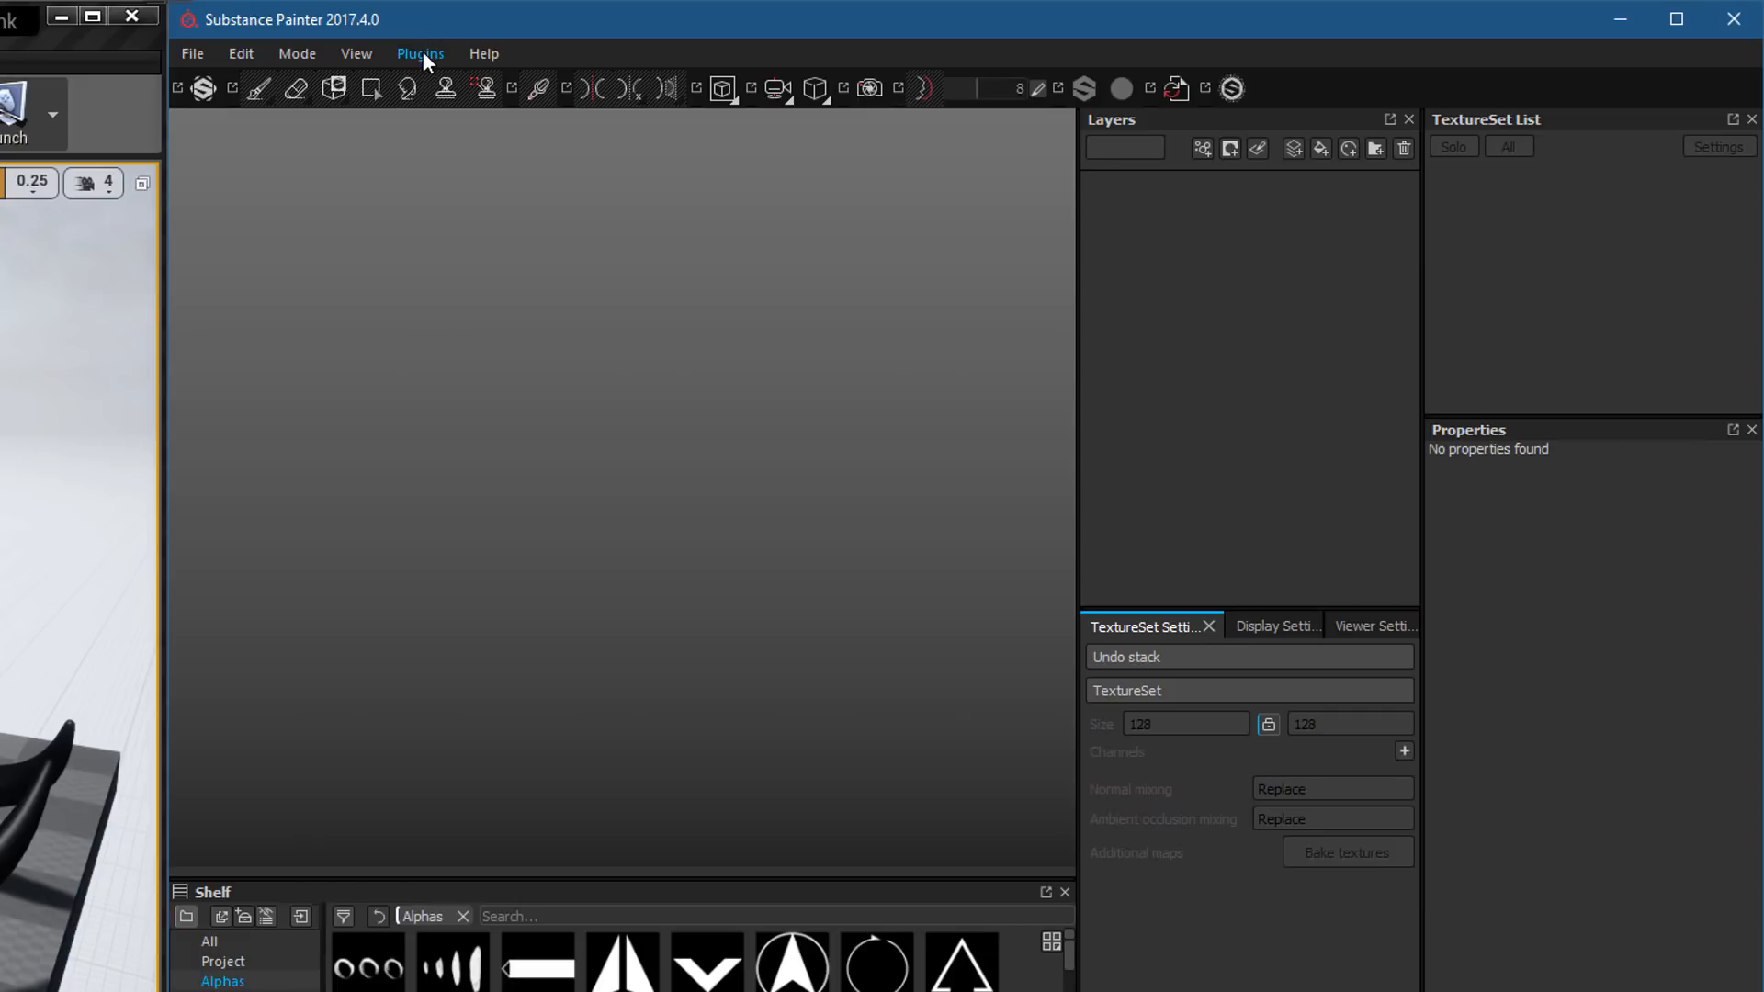
# Check the plugins available in Substance Painter and view the installed Substance plugin in Unreal Engine's plugin manager
pyautogui.click(422, 52)
pyautogui.moveTo(440, 109)
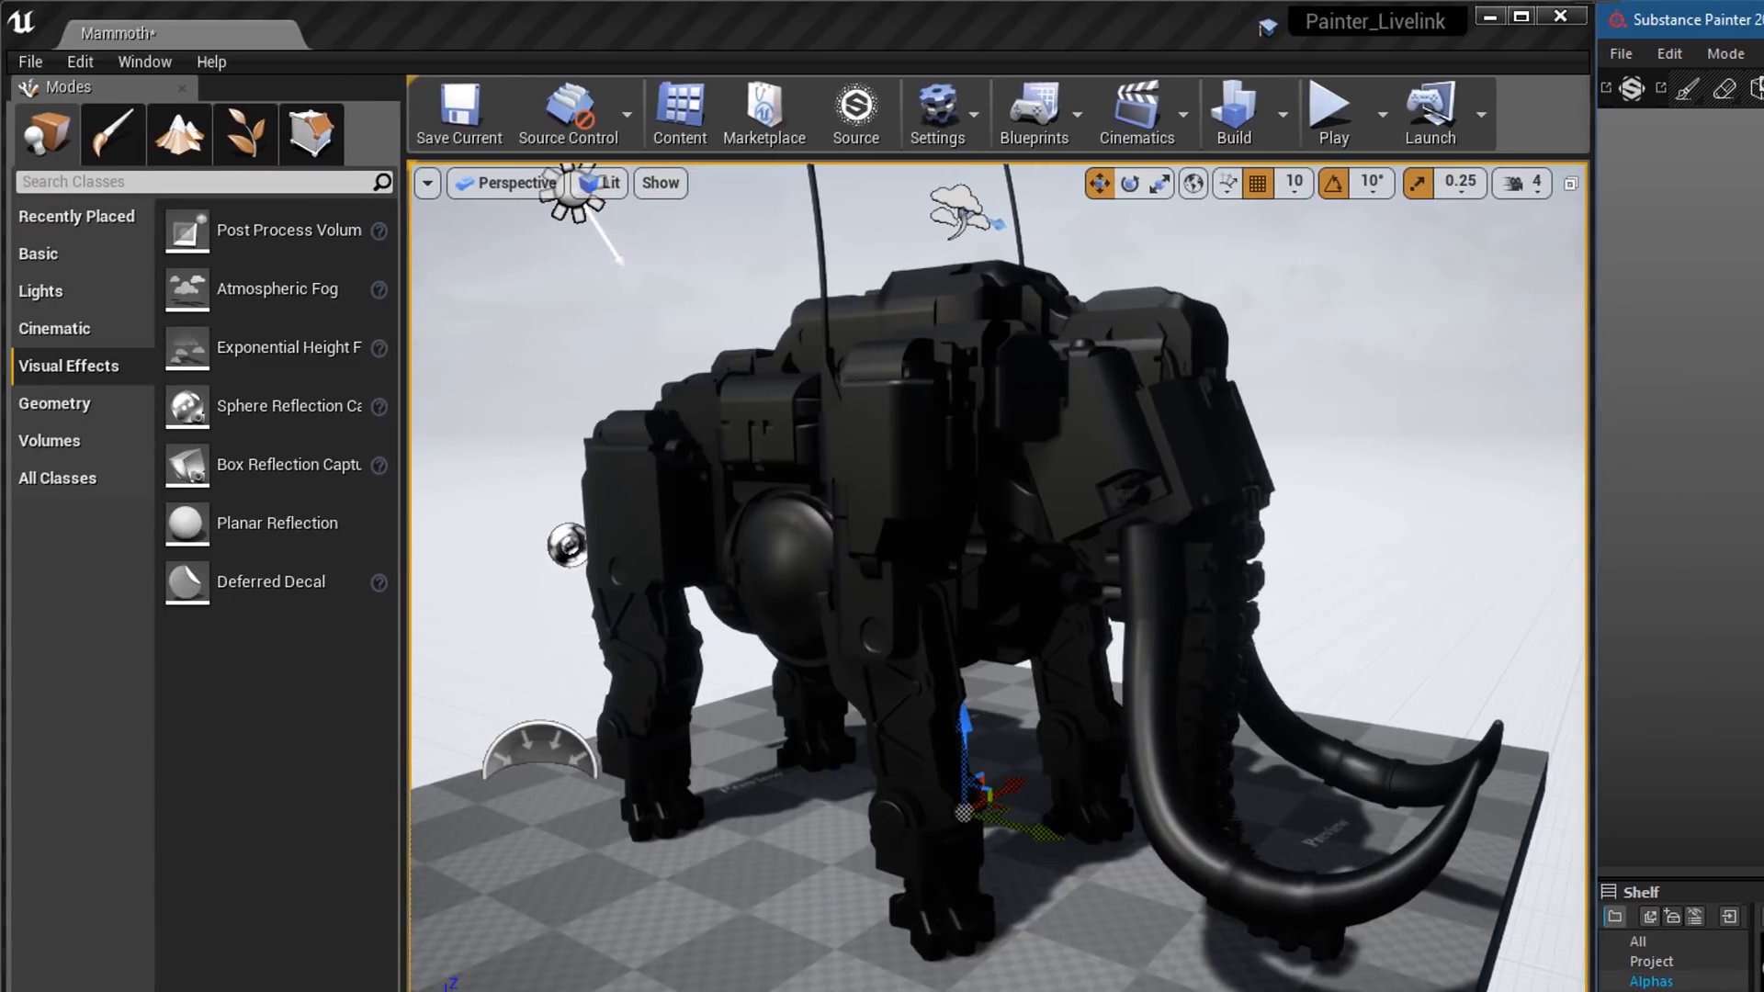
pyautogui.click(1457, 472)
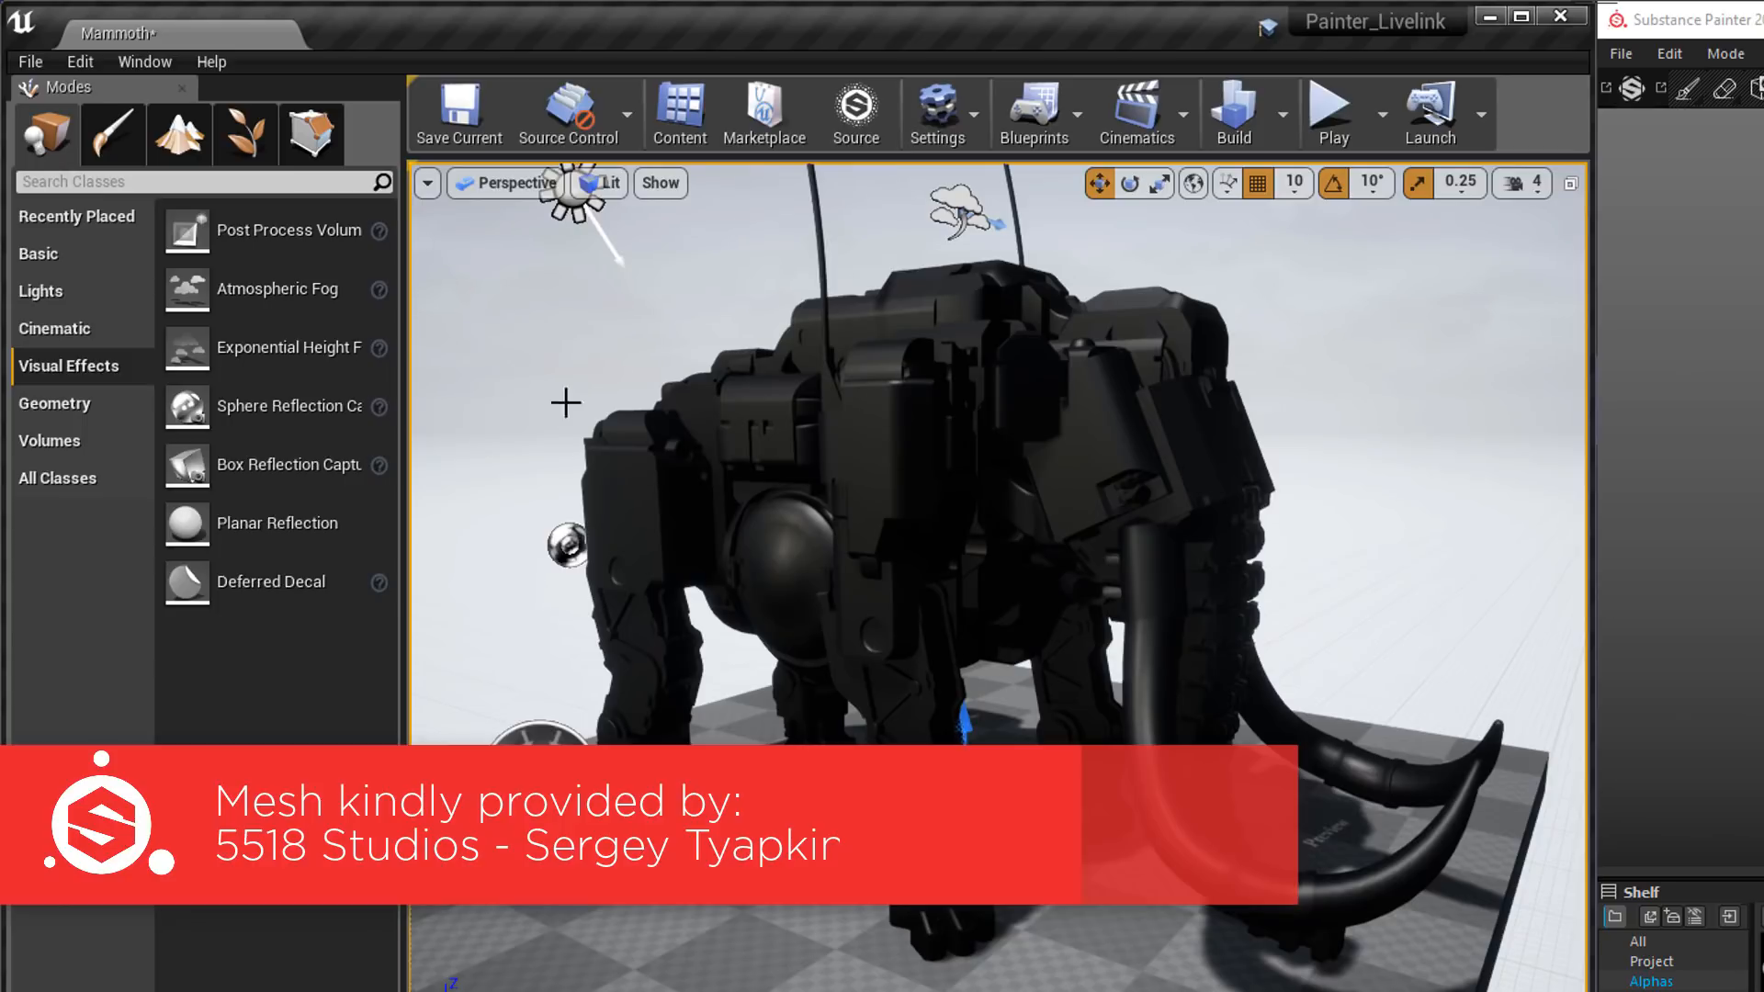
pyautogui.click(80, 63)
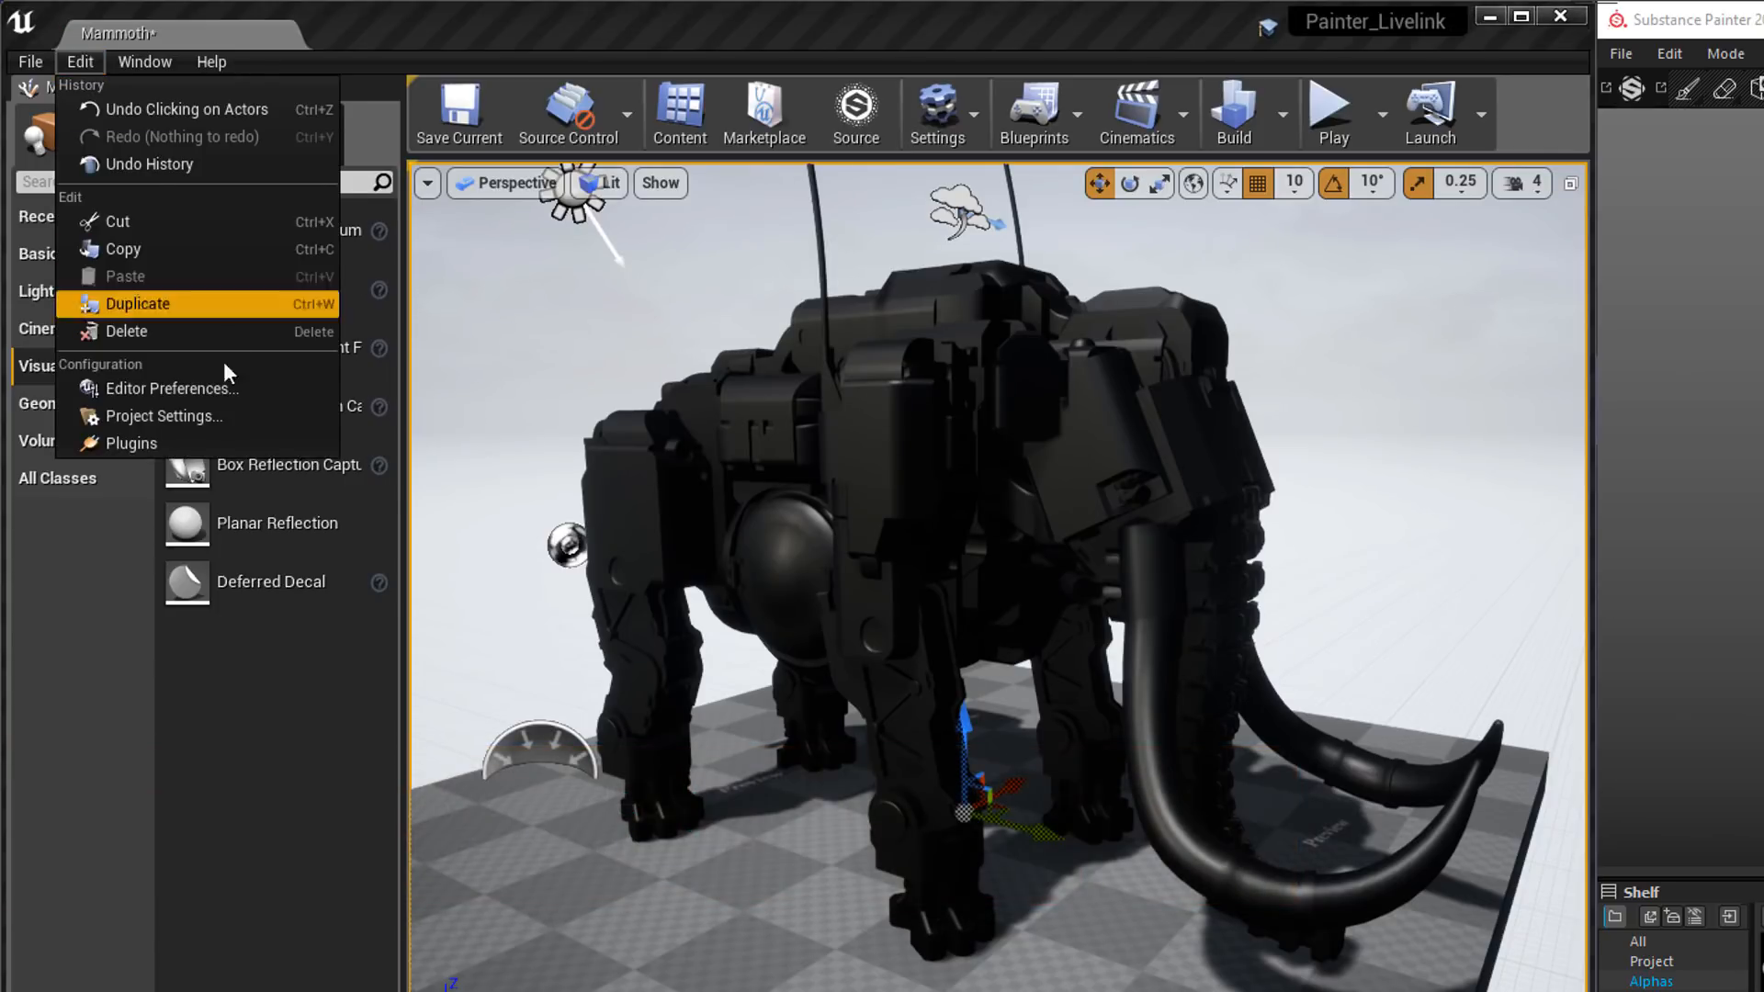
pyautogui.click(191, 441)
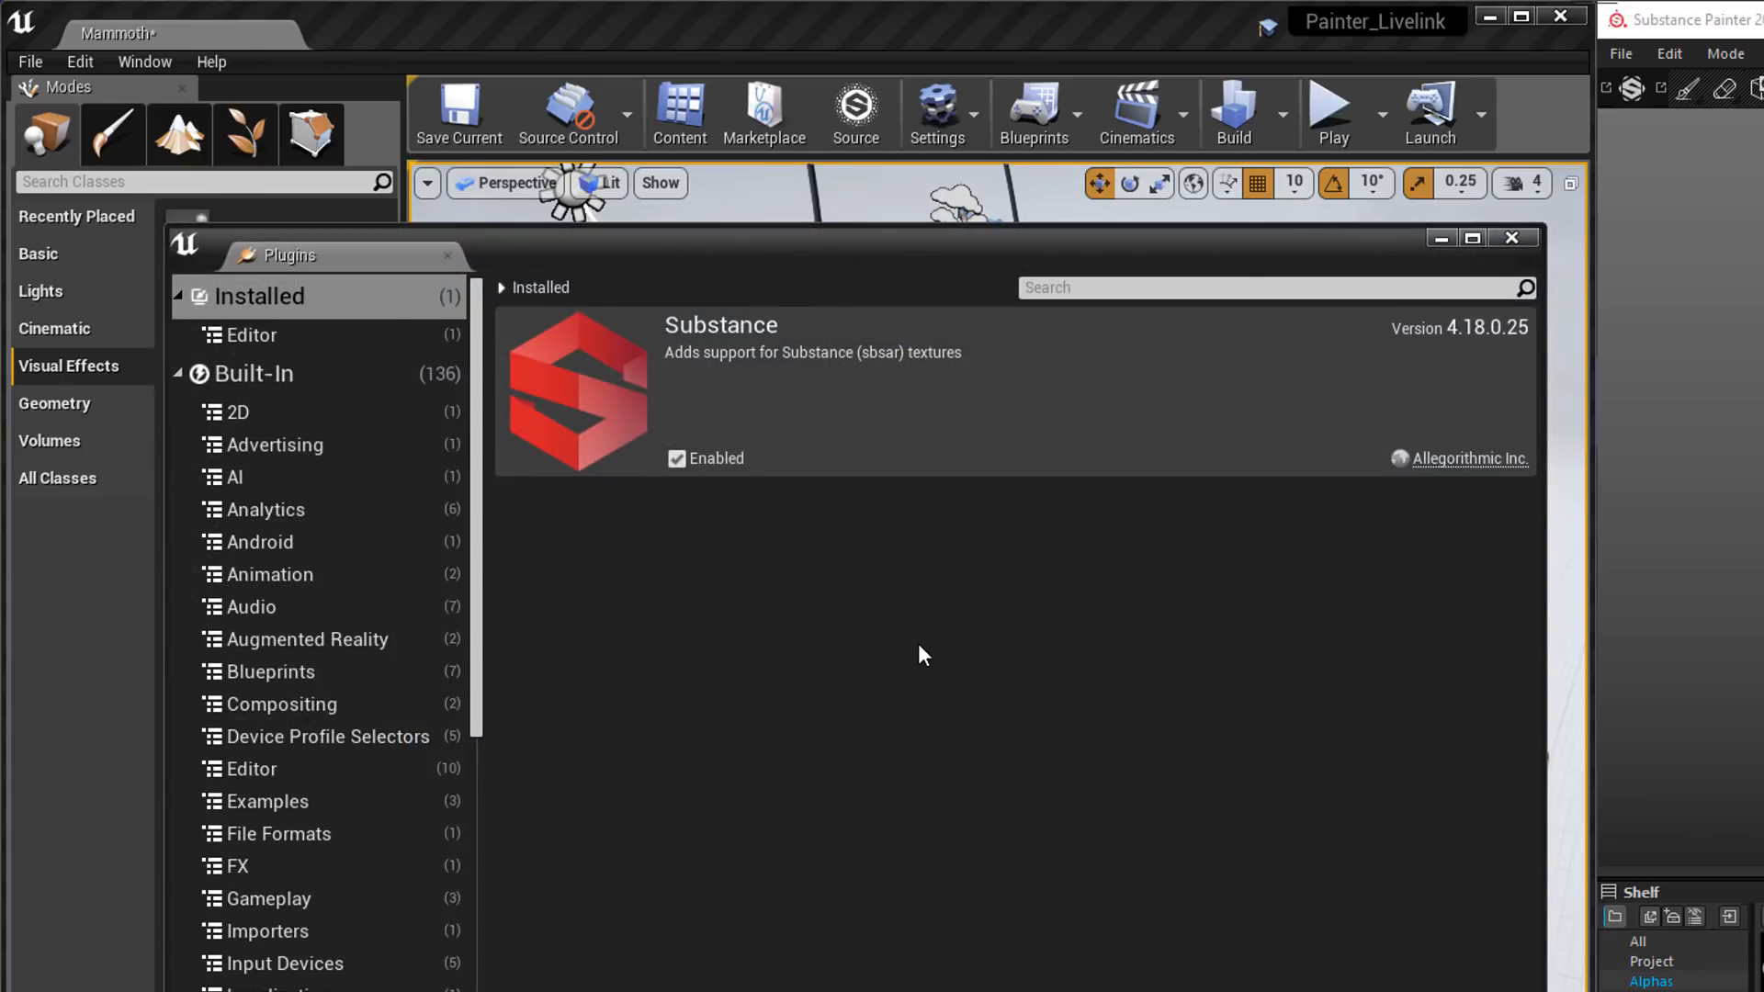
pyautogui.click(1512, 238)
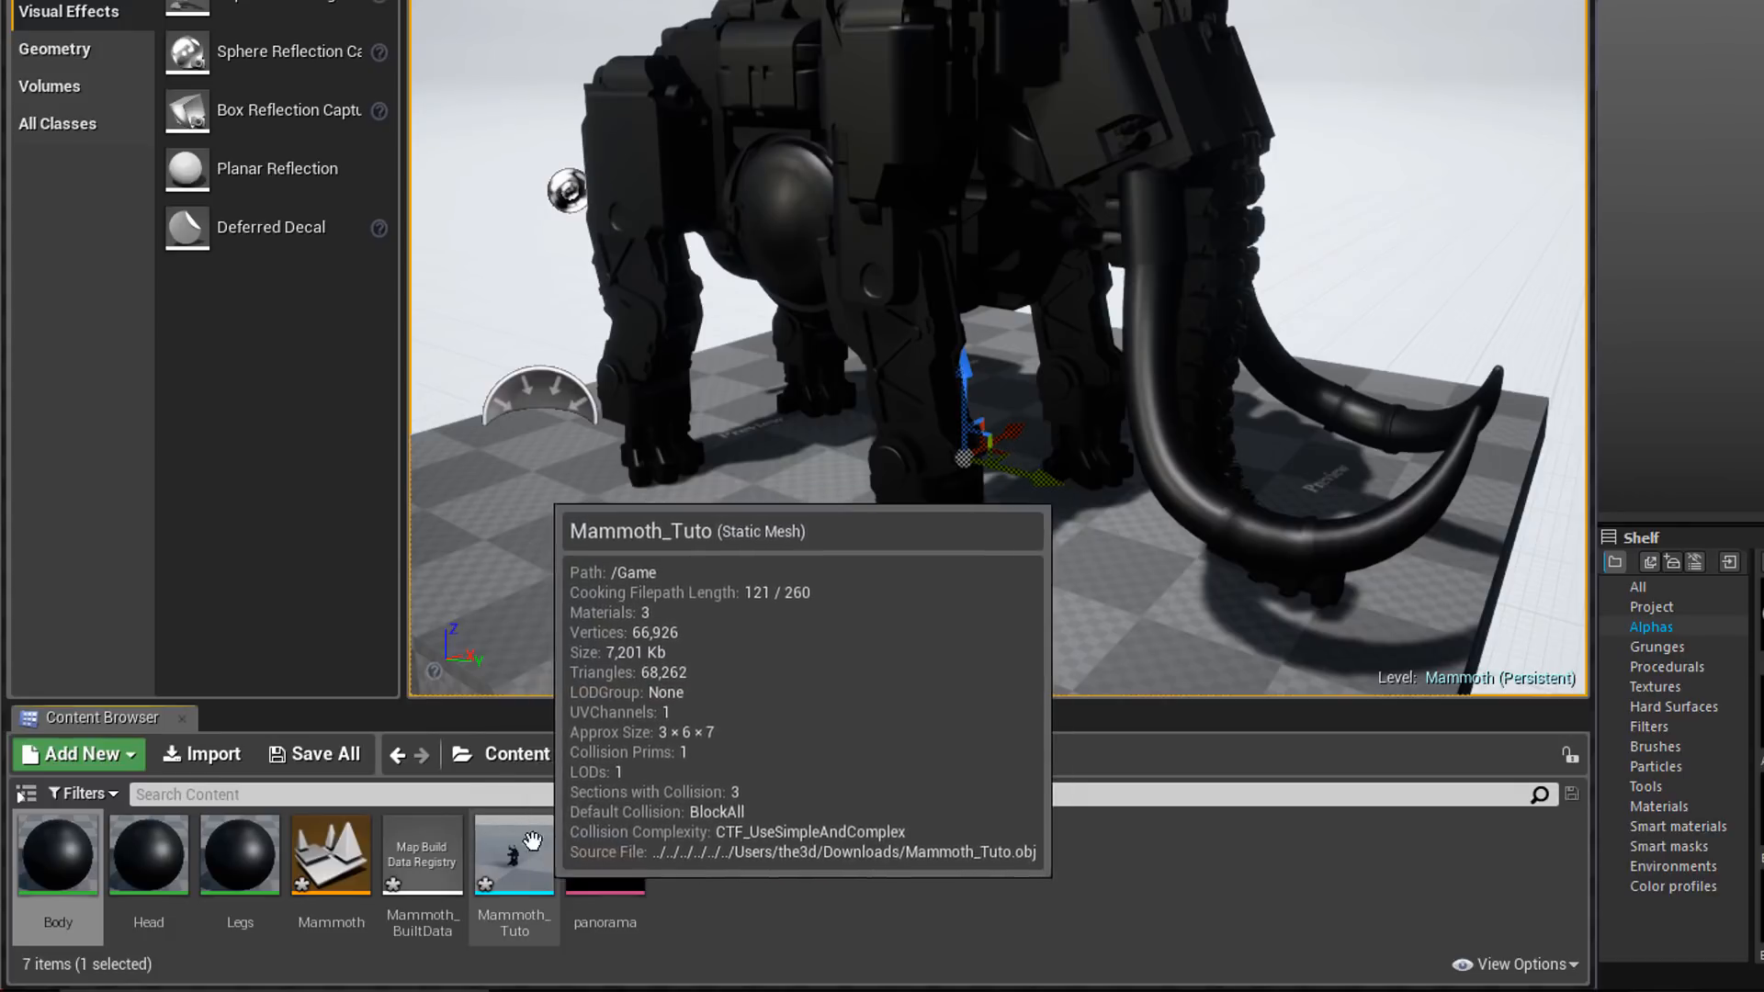
# Send the Mammoth_Tuto static mesh from Unreal Engine to Substance Painter for linked editing
pyautogui.rightClick(510, 846)
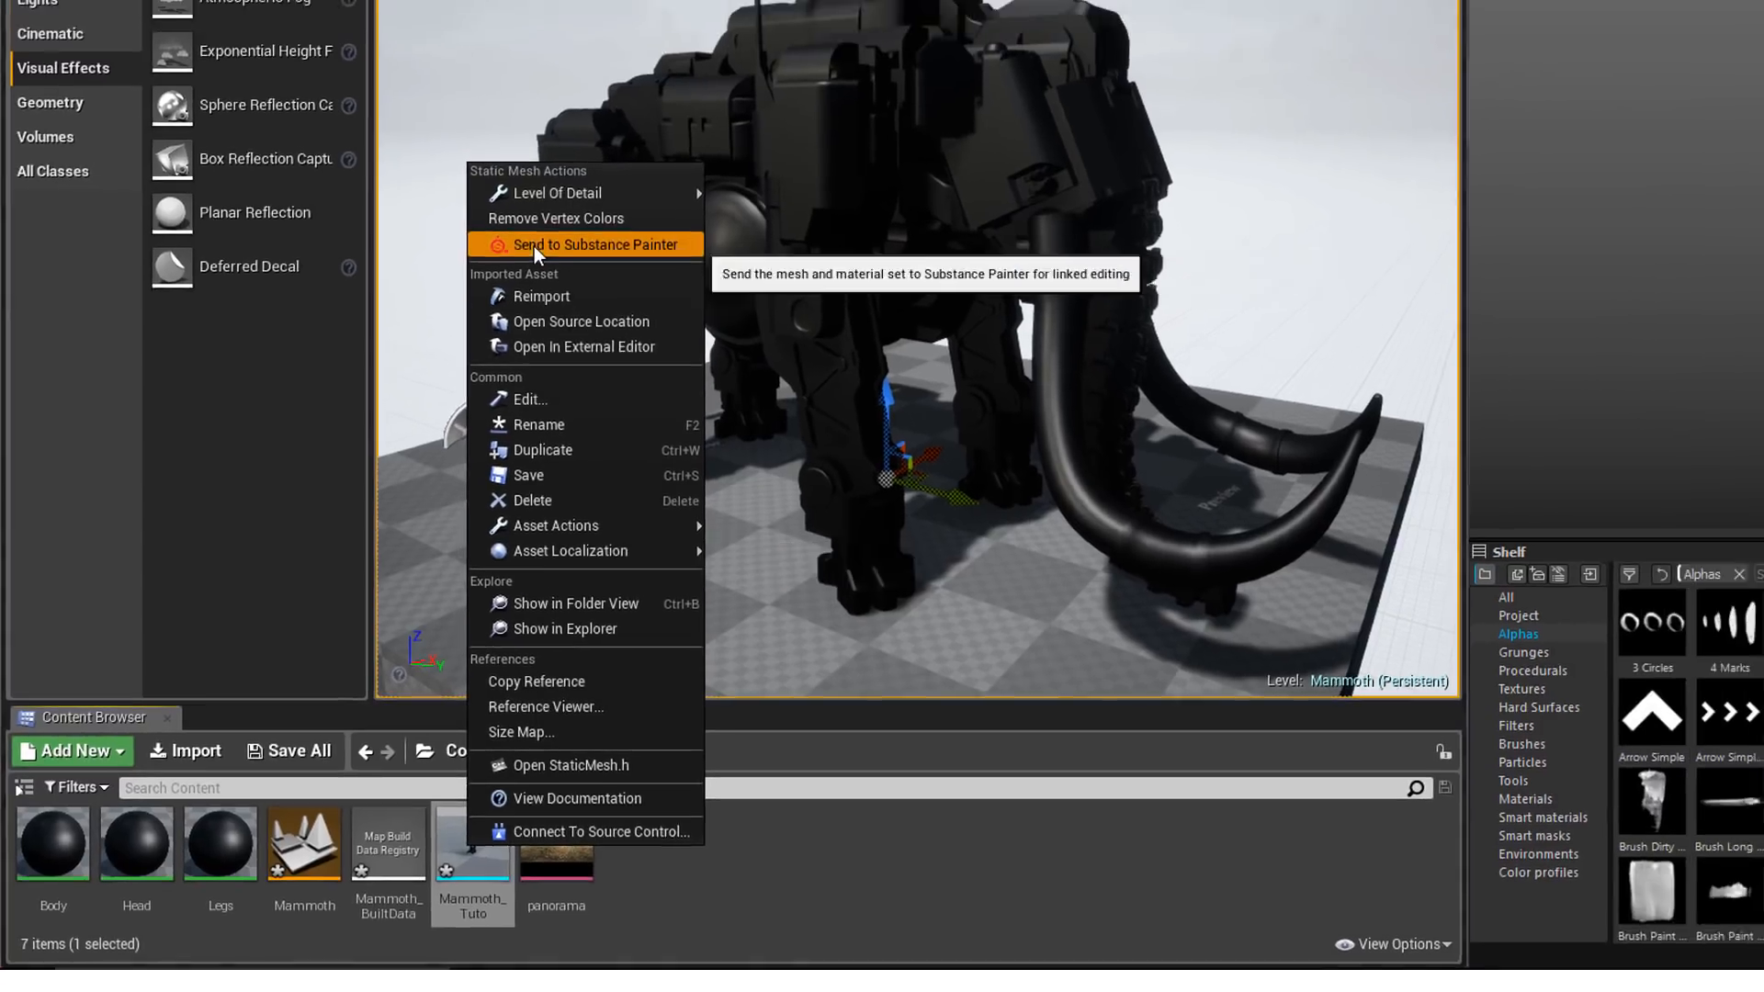
pyautogui.click(640, 199)
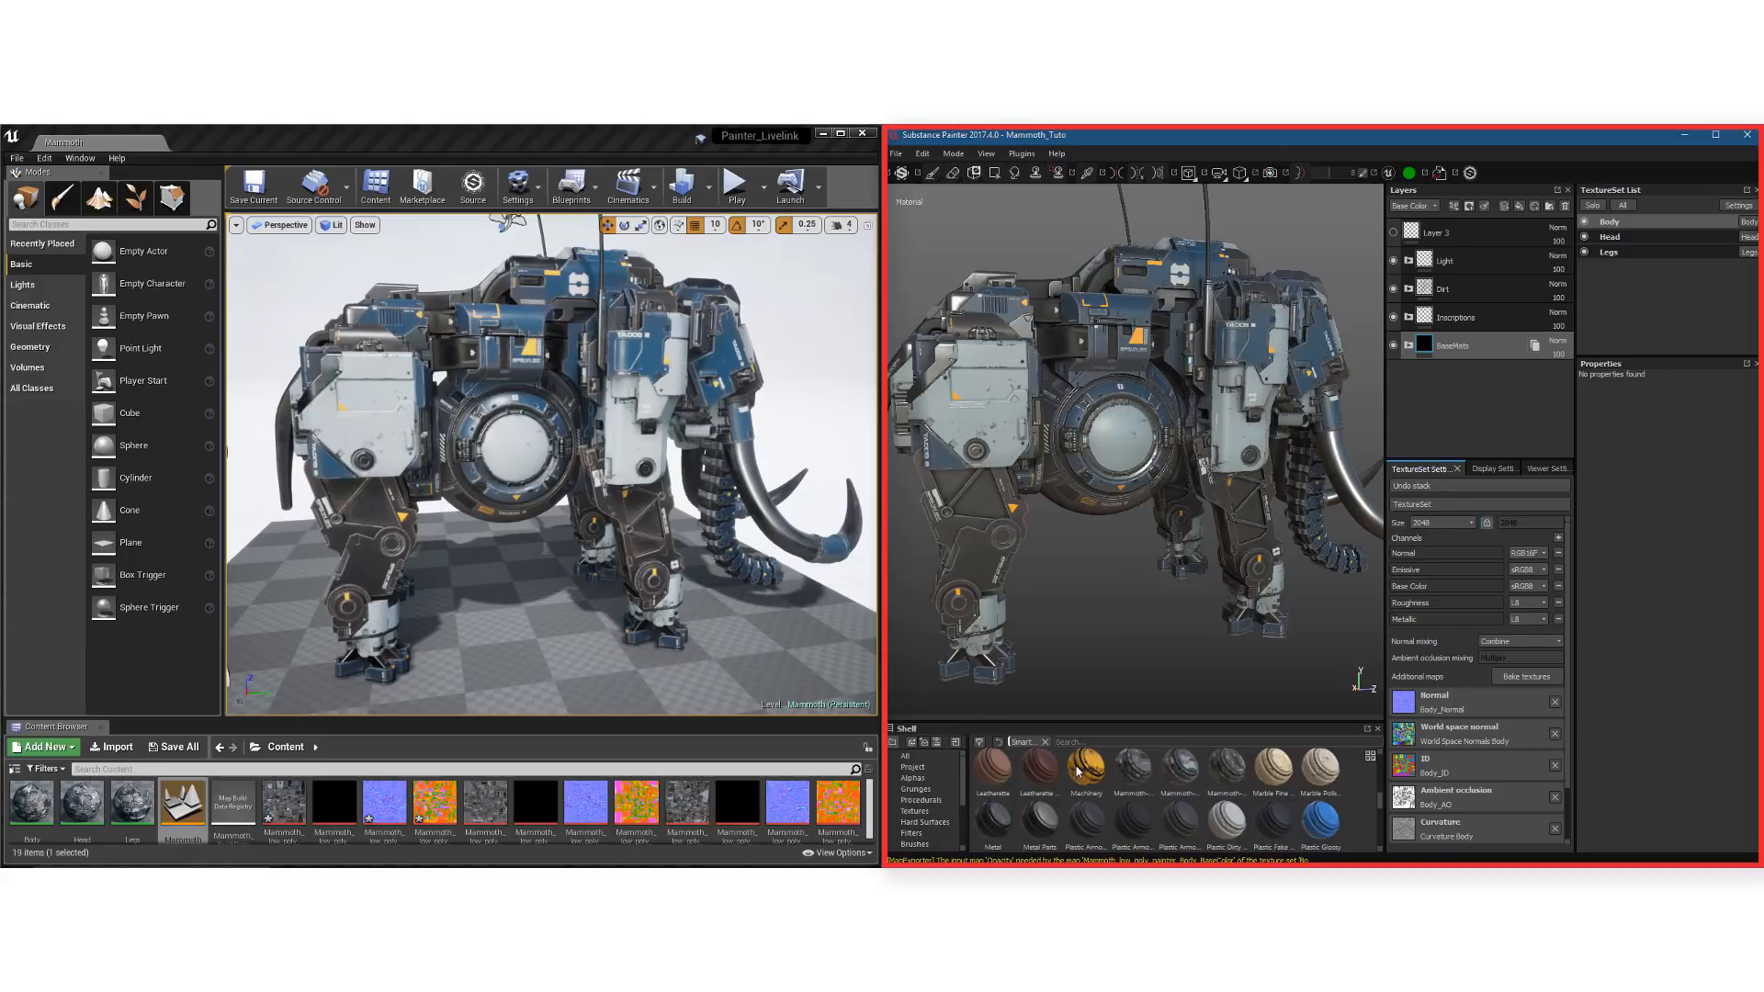
# Add the Machinery smart material above BaseMats on the Body texture set and check the update in Unreal Engine
pyautogui.moveTo(1082, 772)
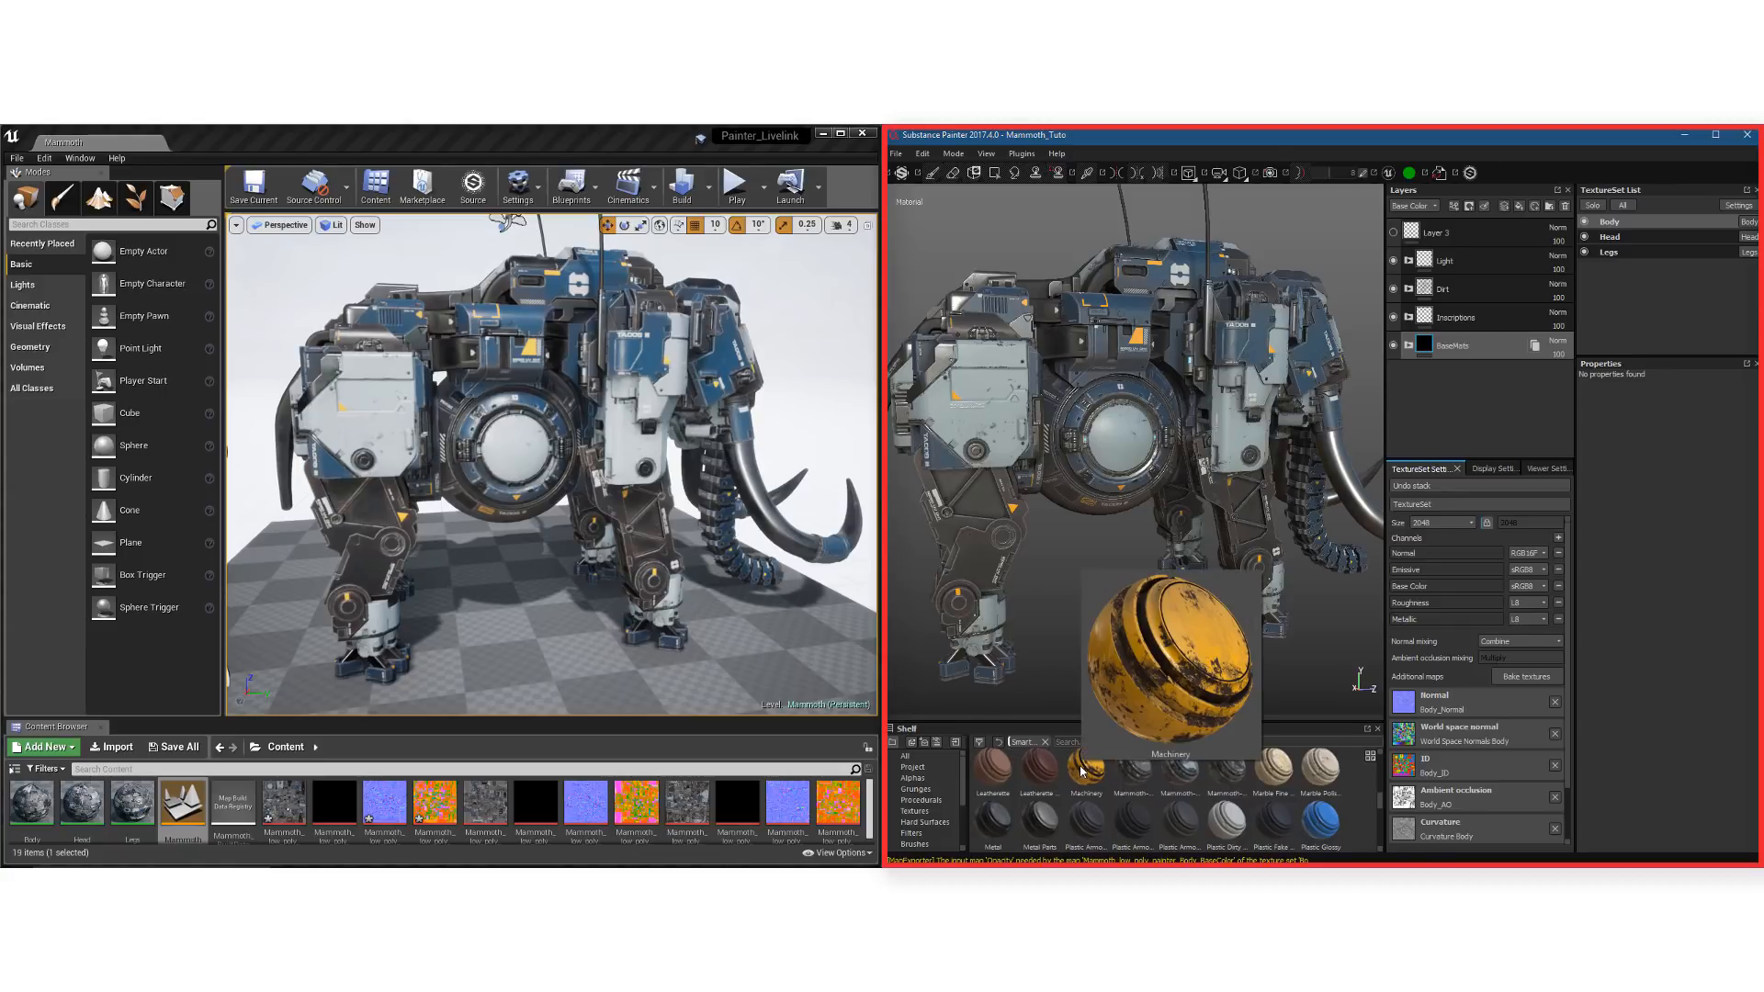
pyautogui.moveTo(1081, 772); pyautogui.dragTo(1490, 335)
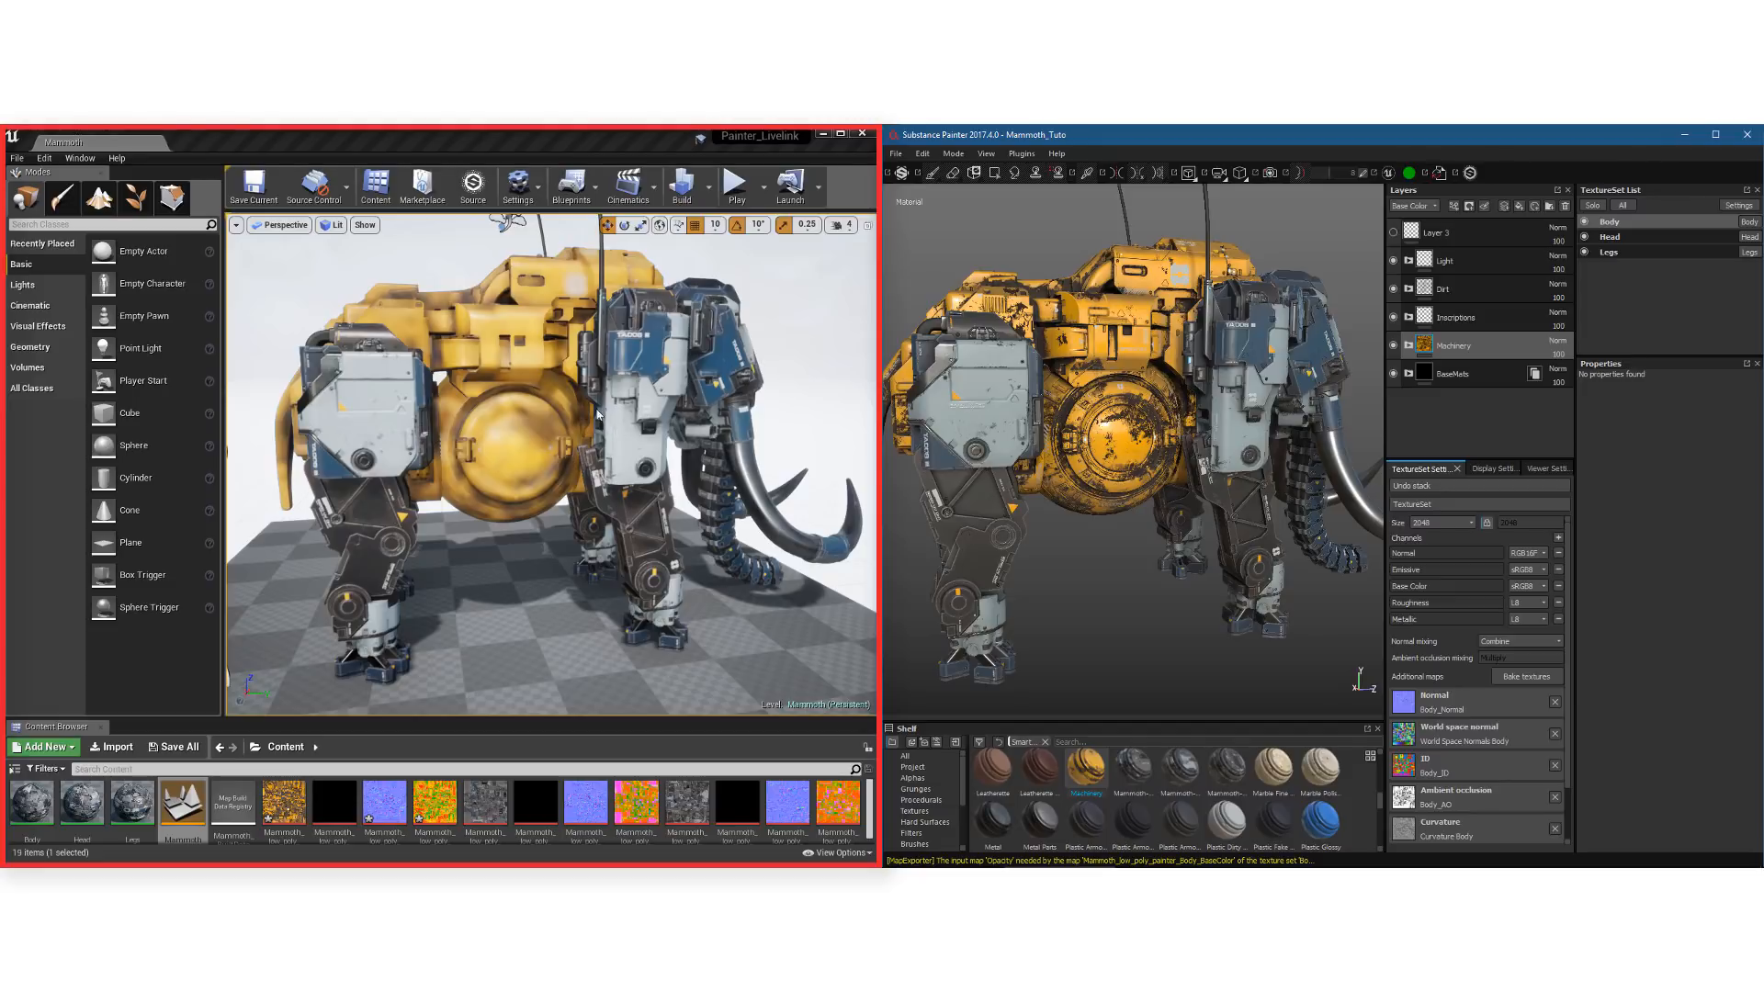
pyautogui.click(478, 139)
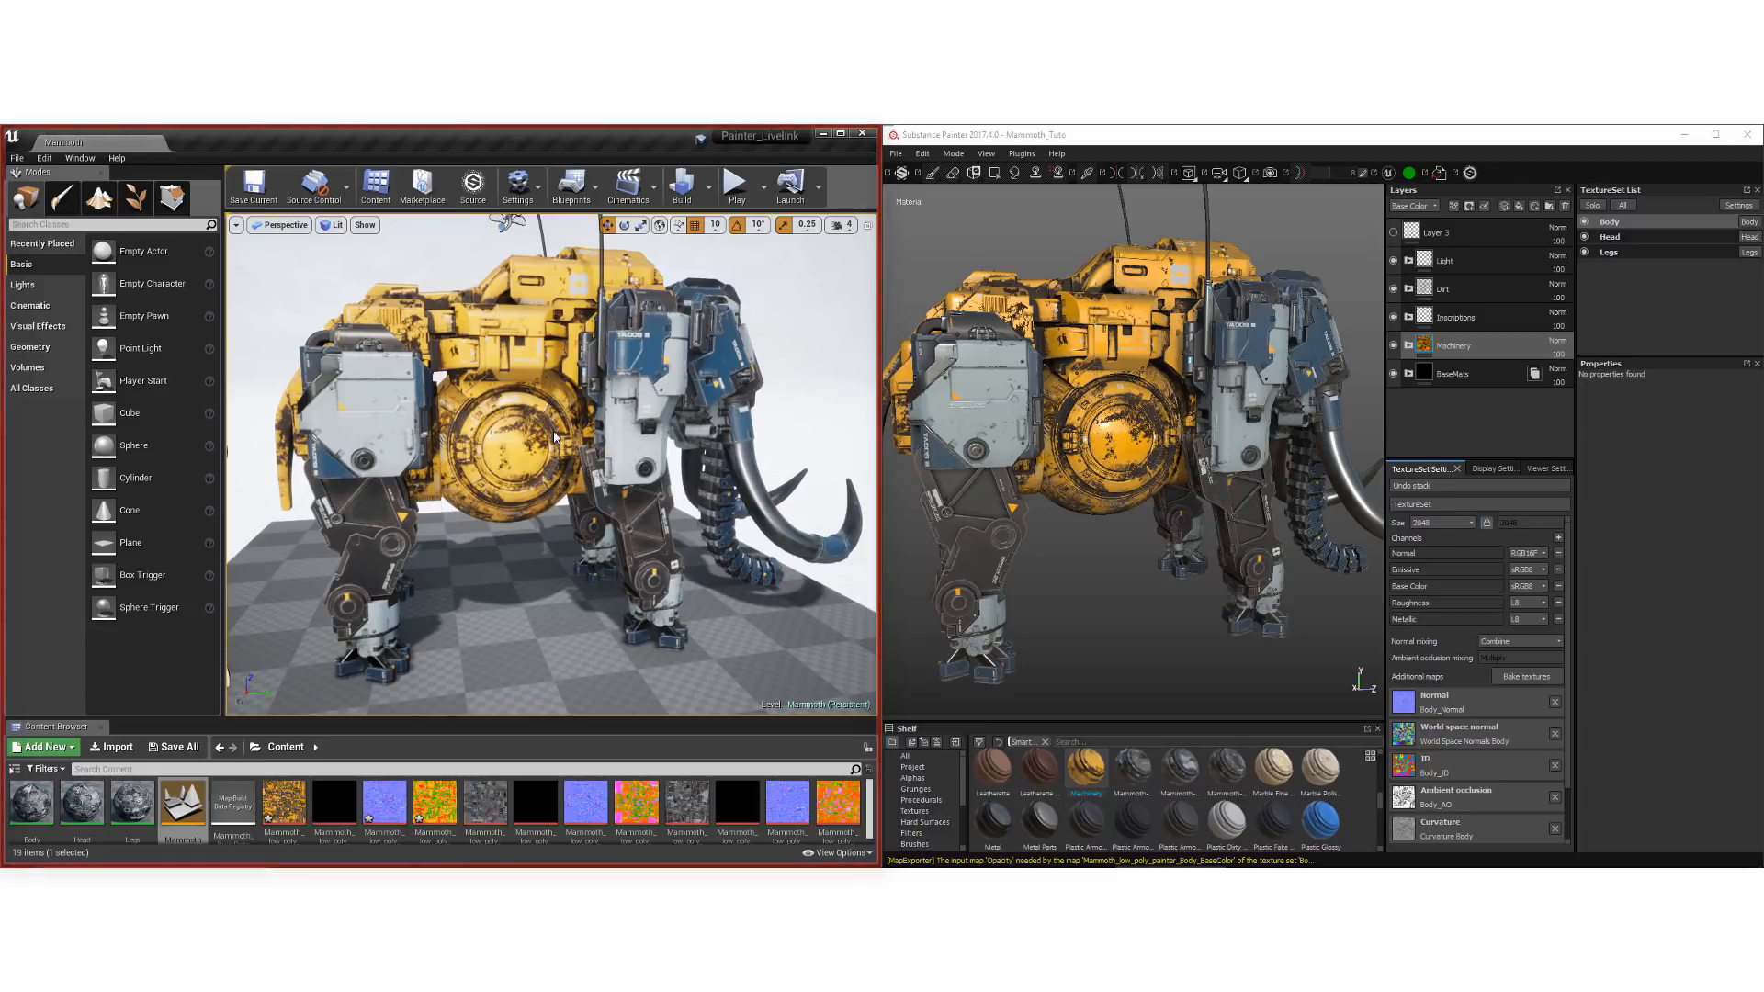
# In Substance Painter, mask Machinery with a color selection using the red ID color, and check the update in Unreal Engine
pyautogui.click(1142, 194)
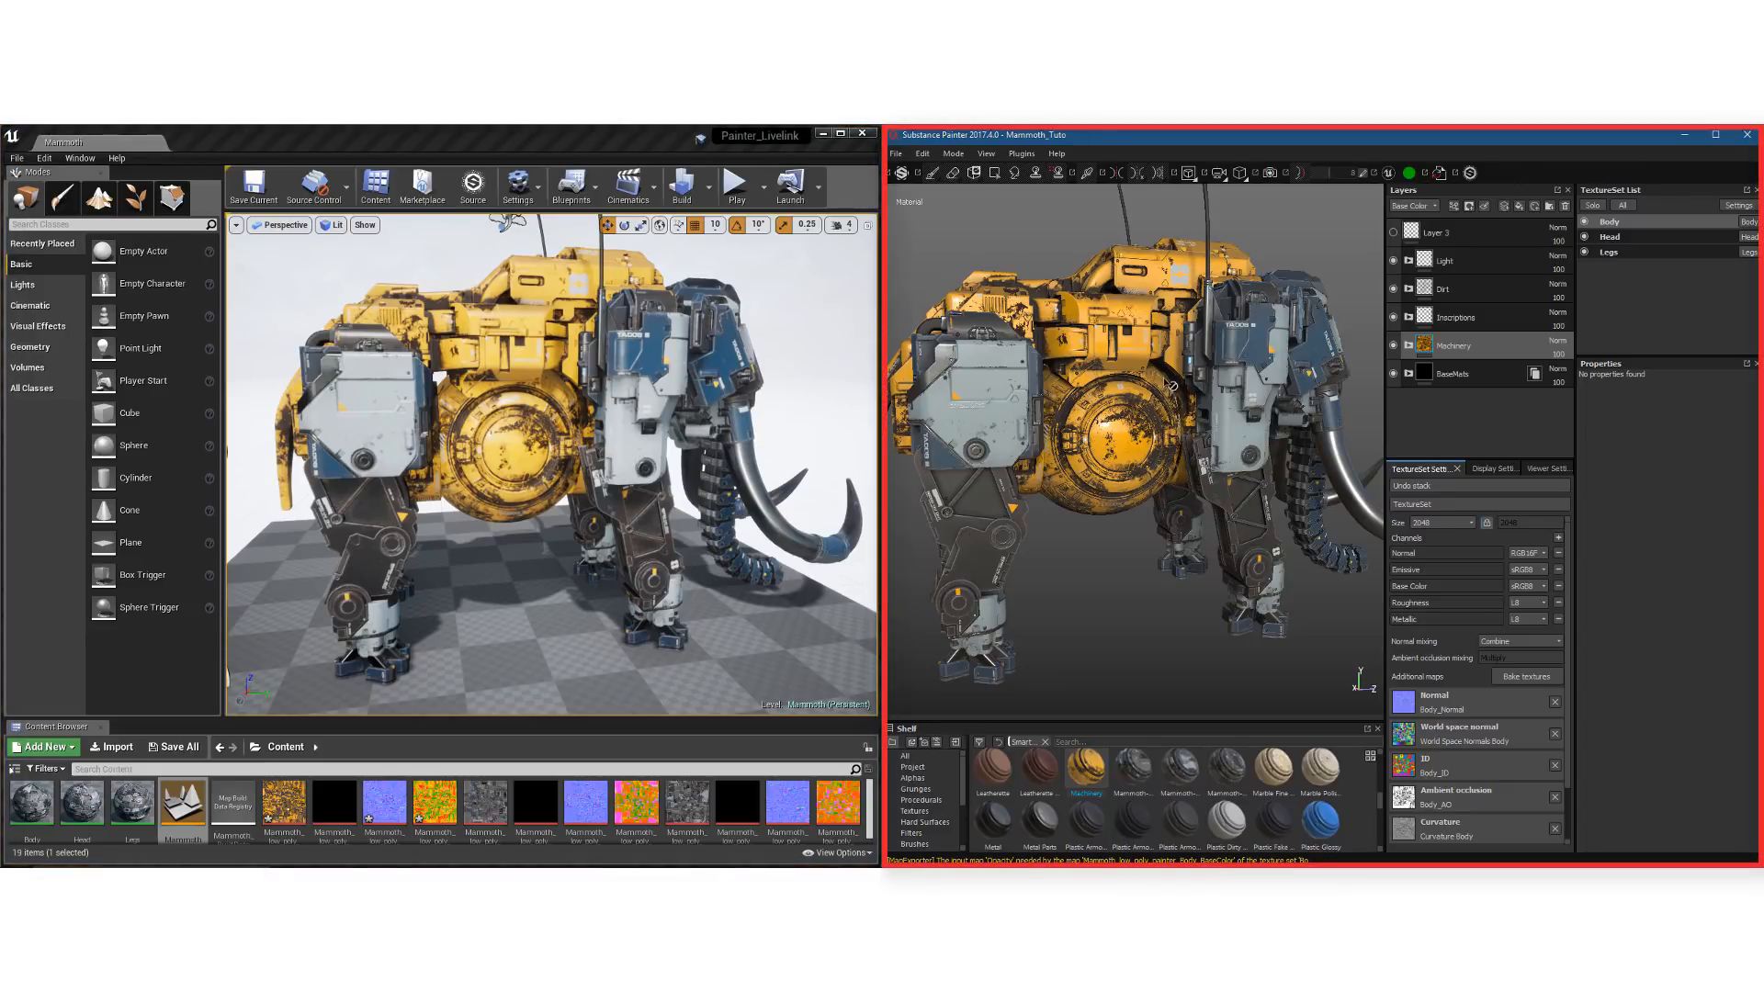
pyautogui.rightClick(1503, 347)
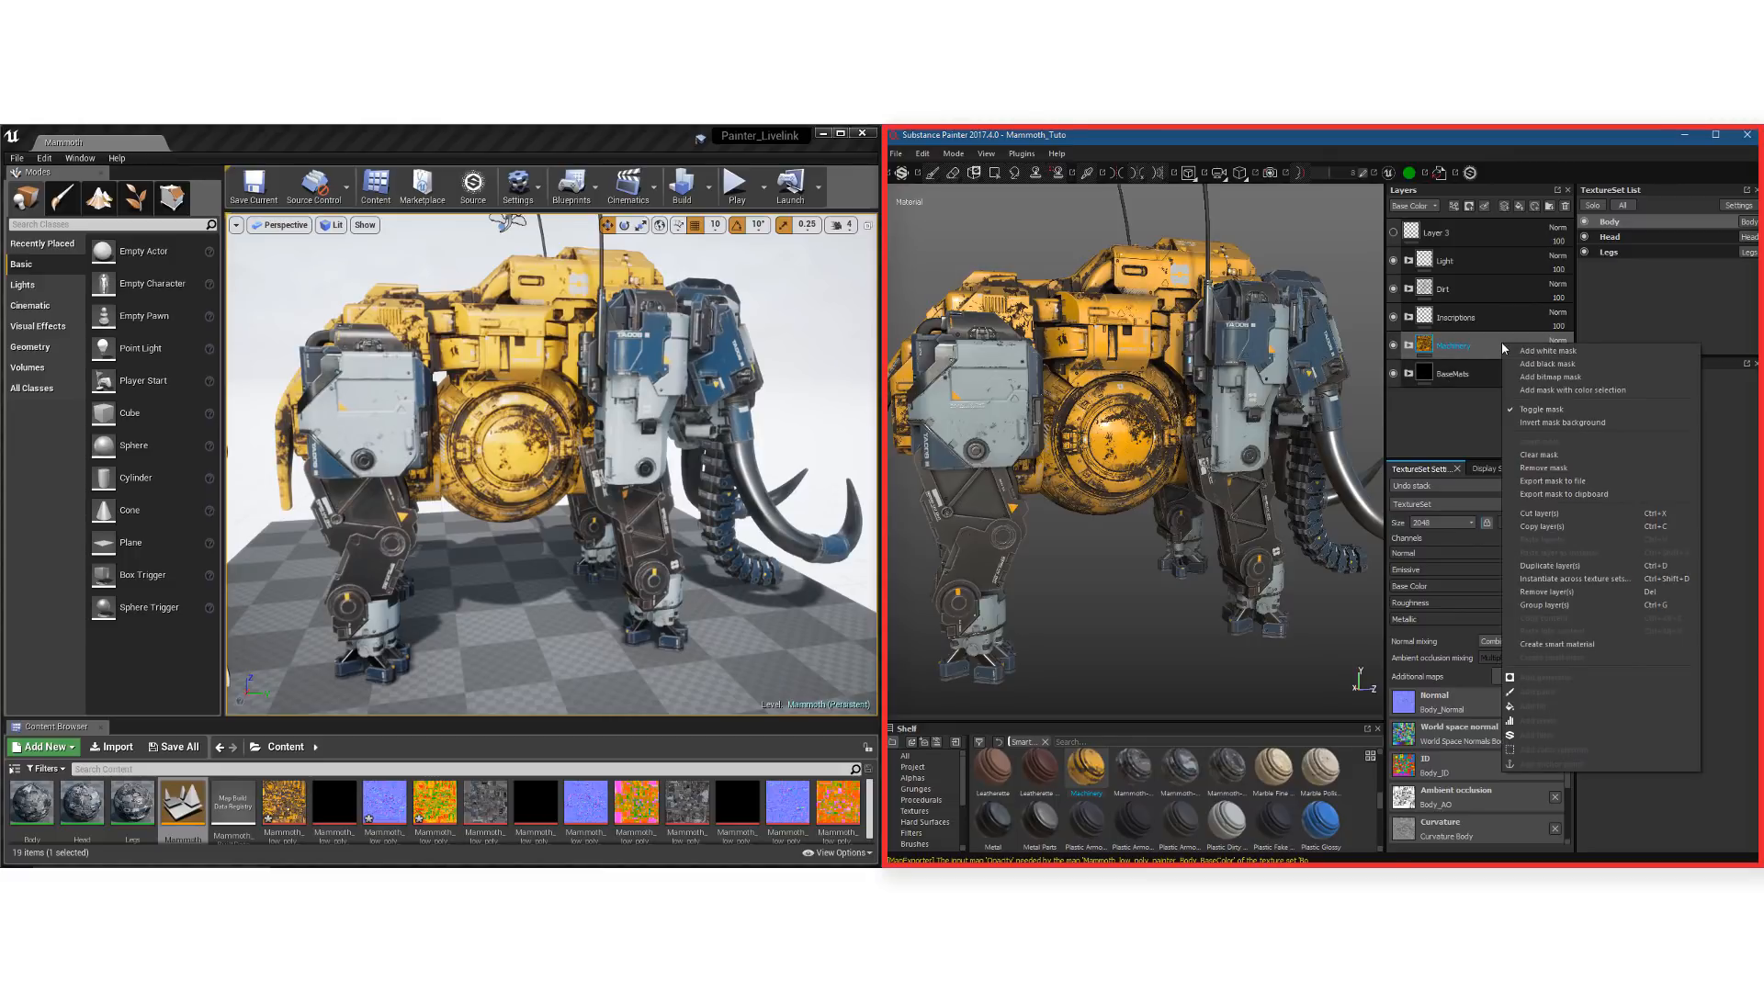
pyautogui.click(1582, 393)
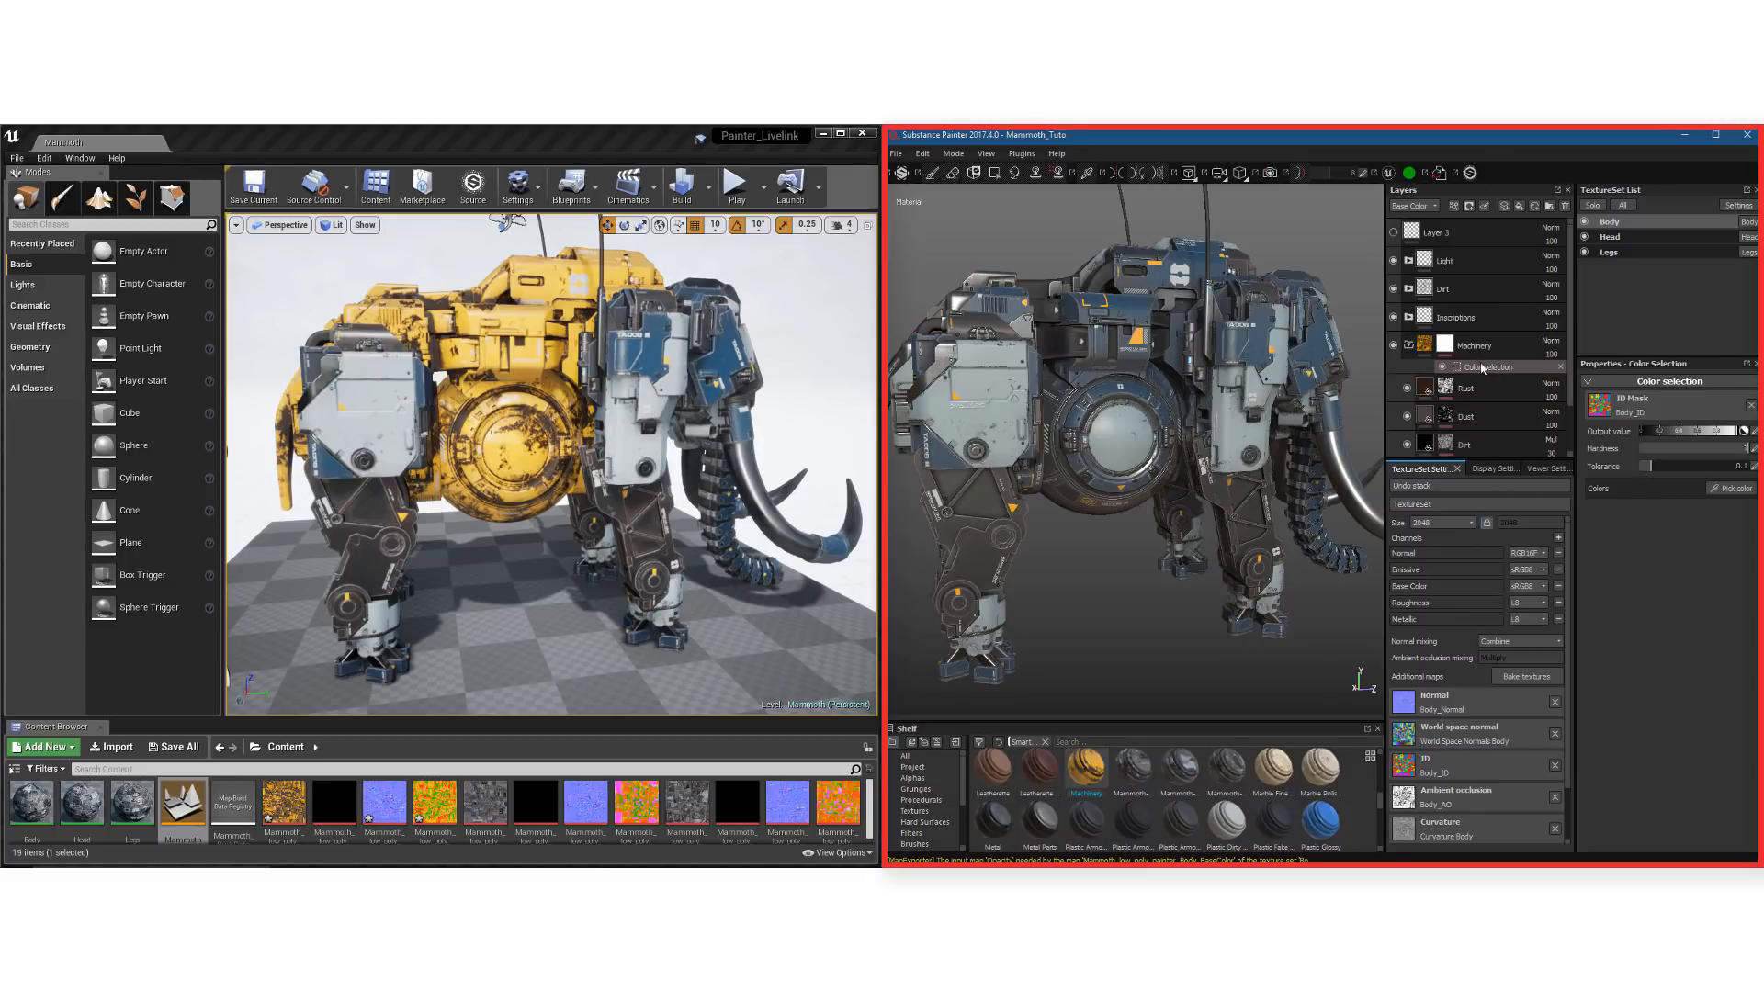
pyautogui.click(1719, 489)
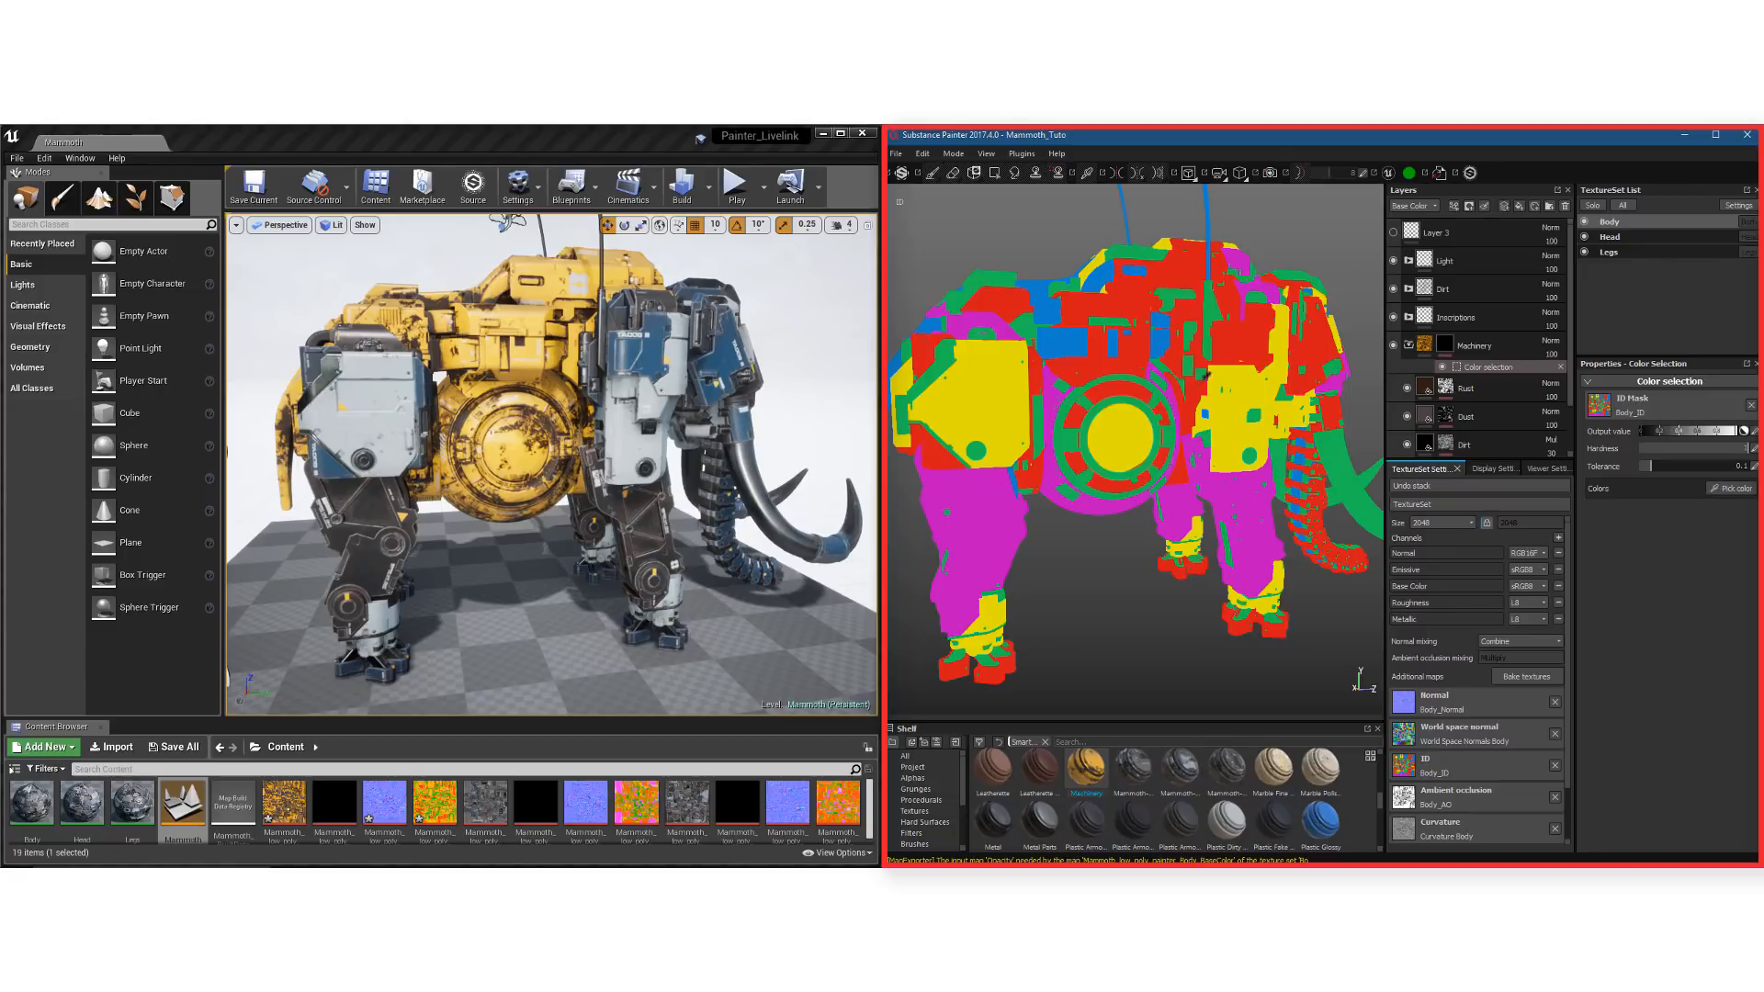
pyautogui.click(1096, 357)
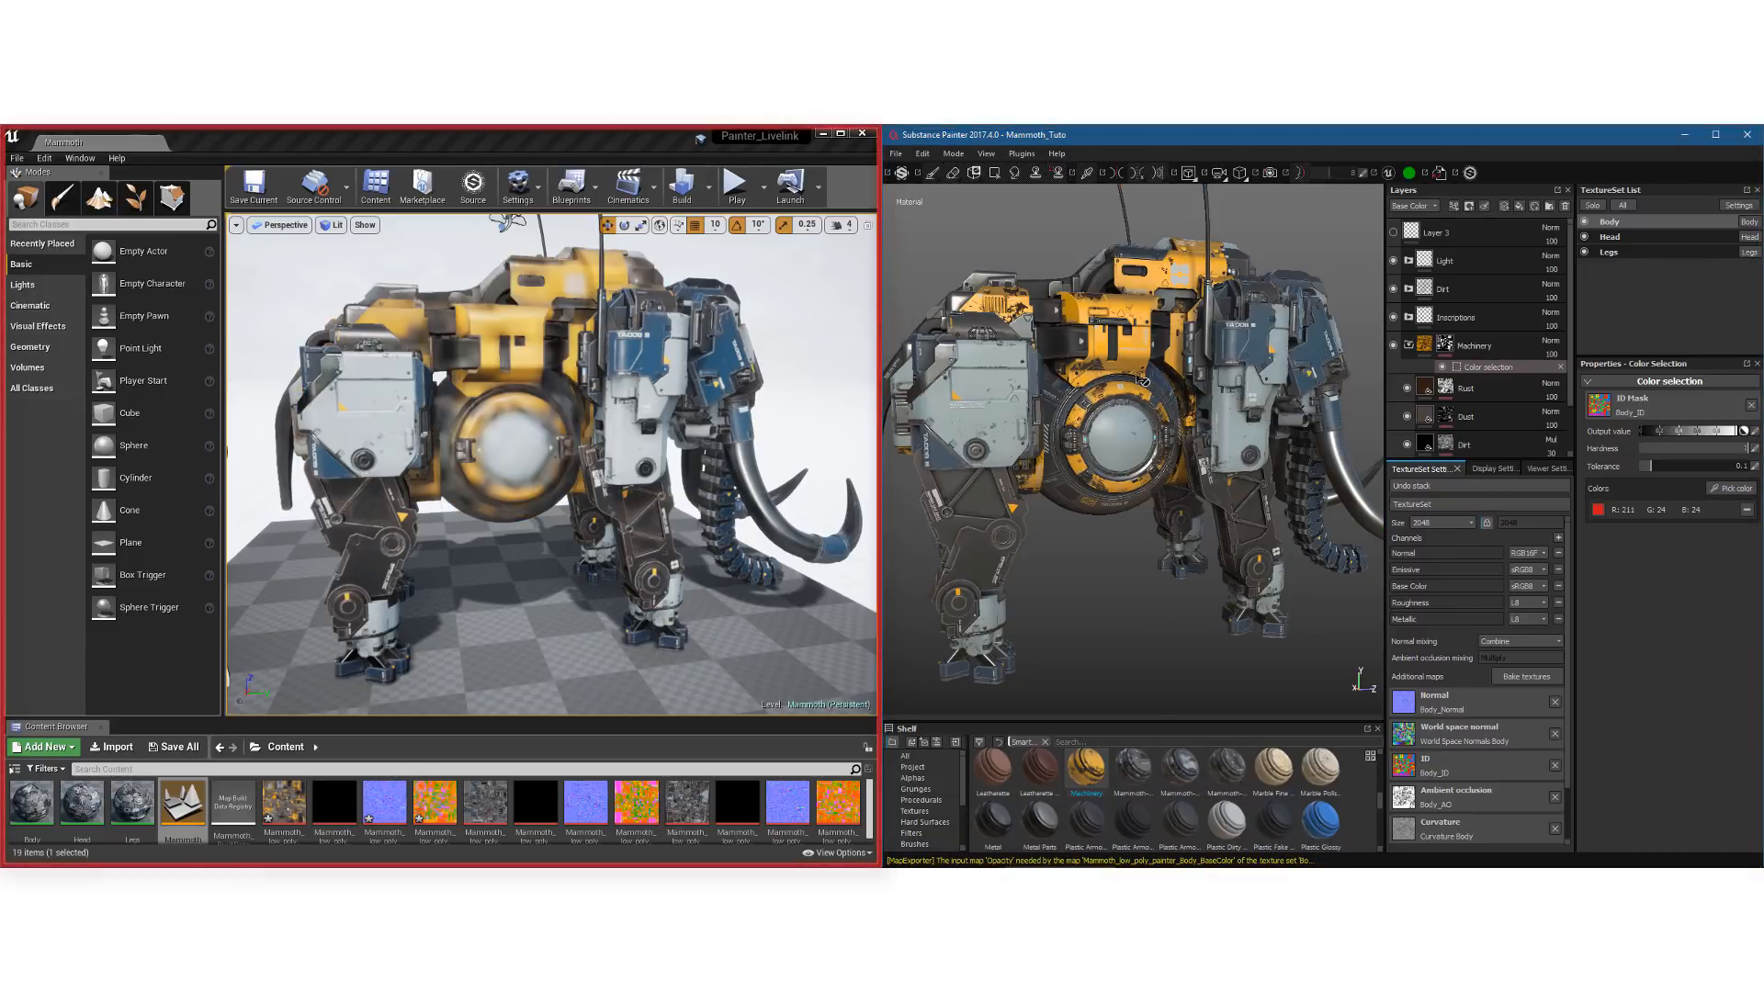
pyautogui.click(495, 138)
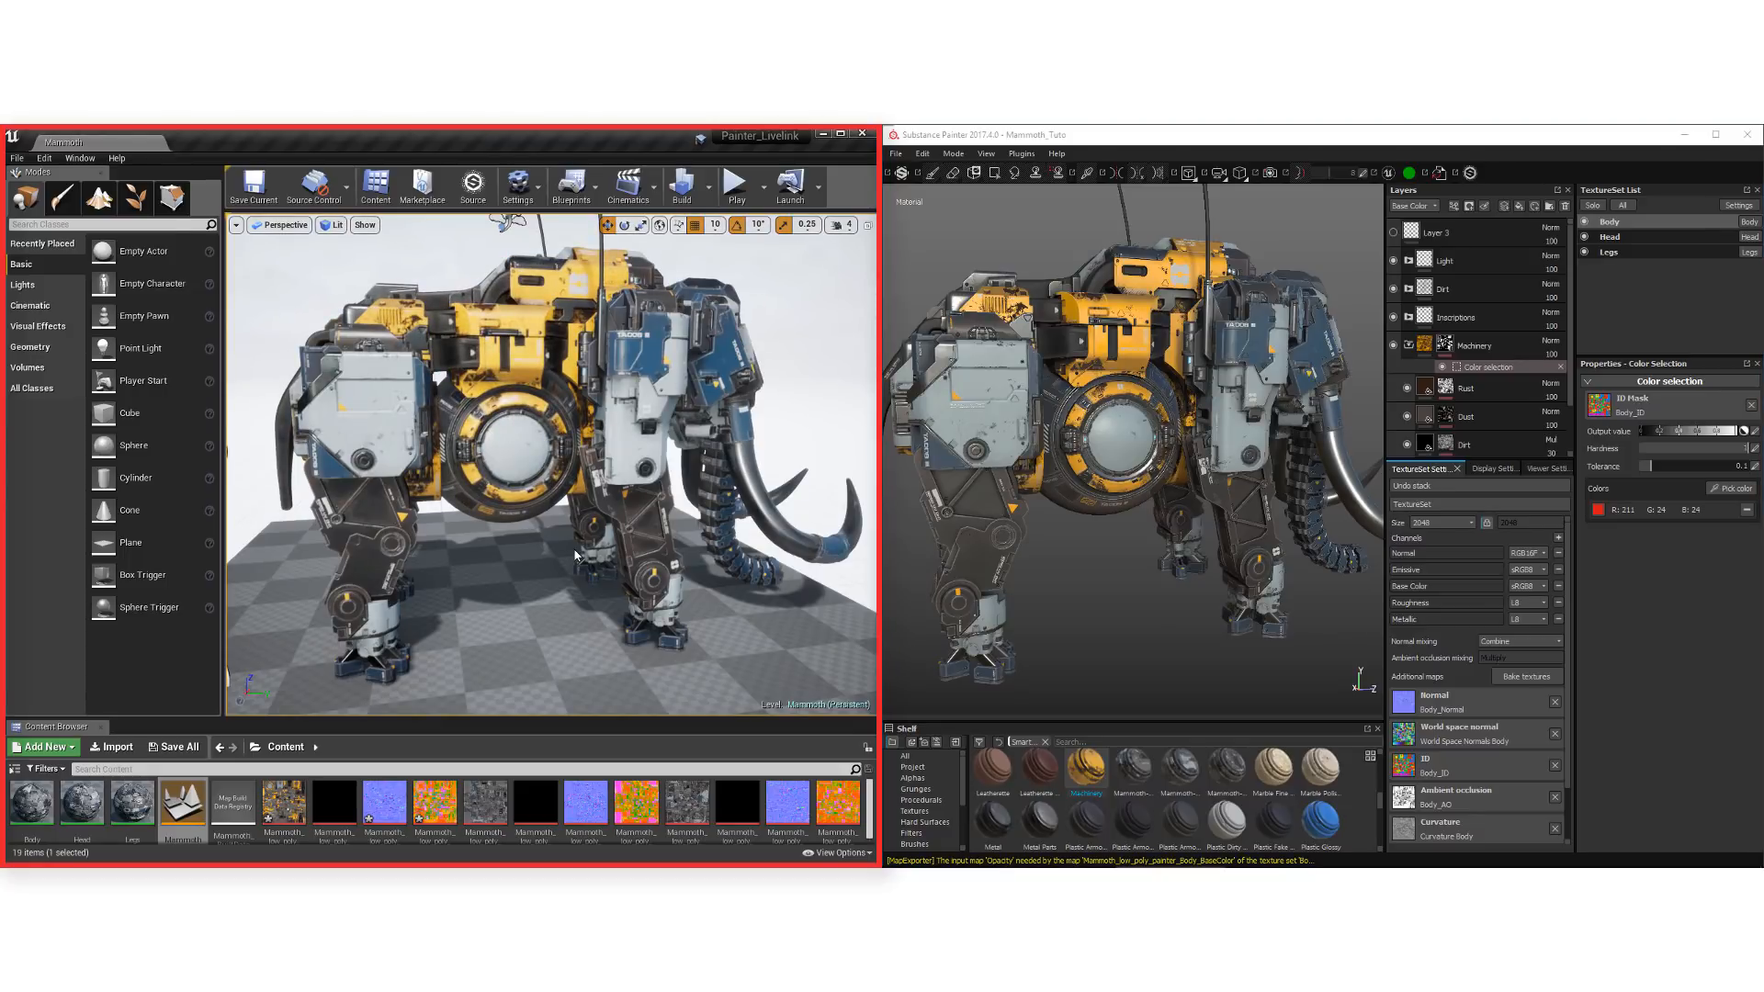
# In Substance Painter, add a paint layer above Machinery and show the brush settings for the Container 14 normal detail
pyautogui.click(1194, 341)
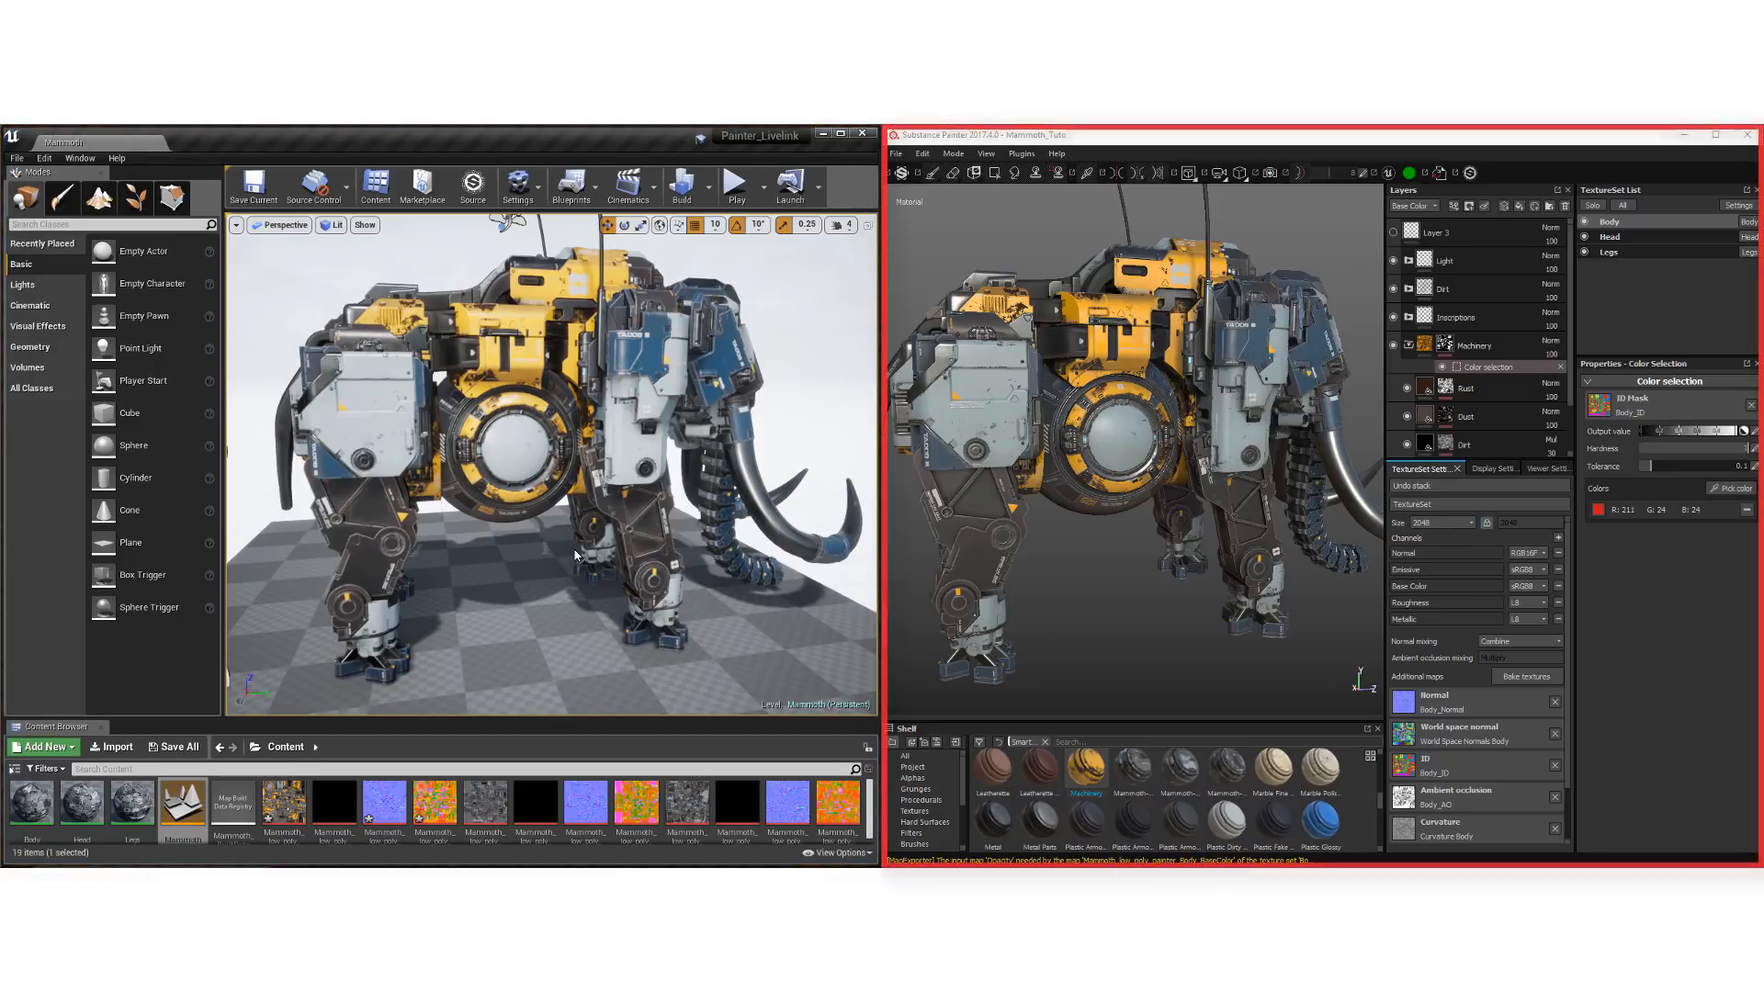
pyautogui.click(1193, 140)
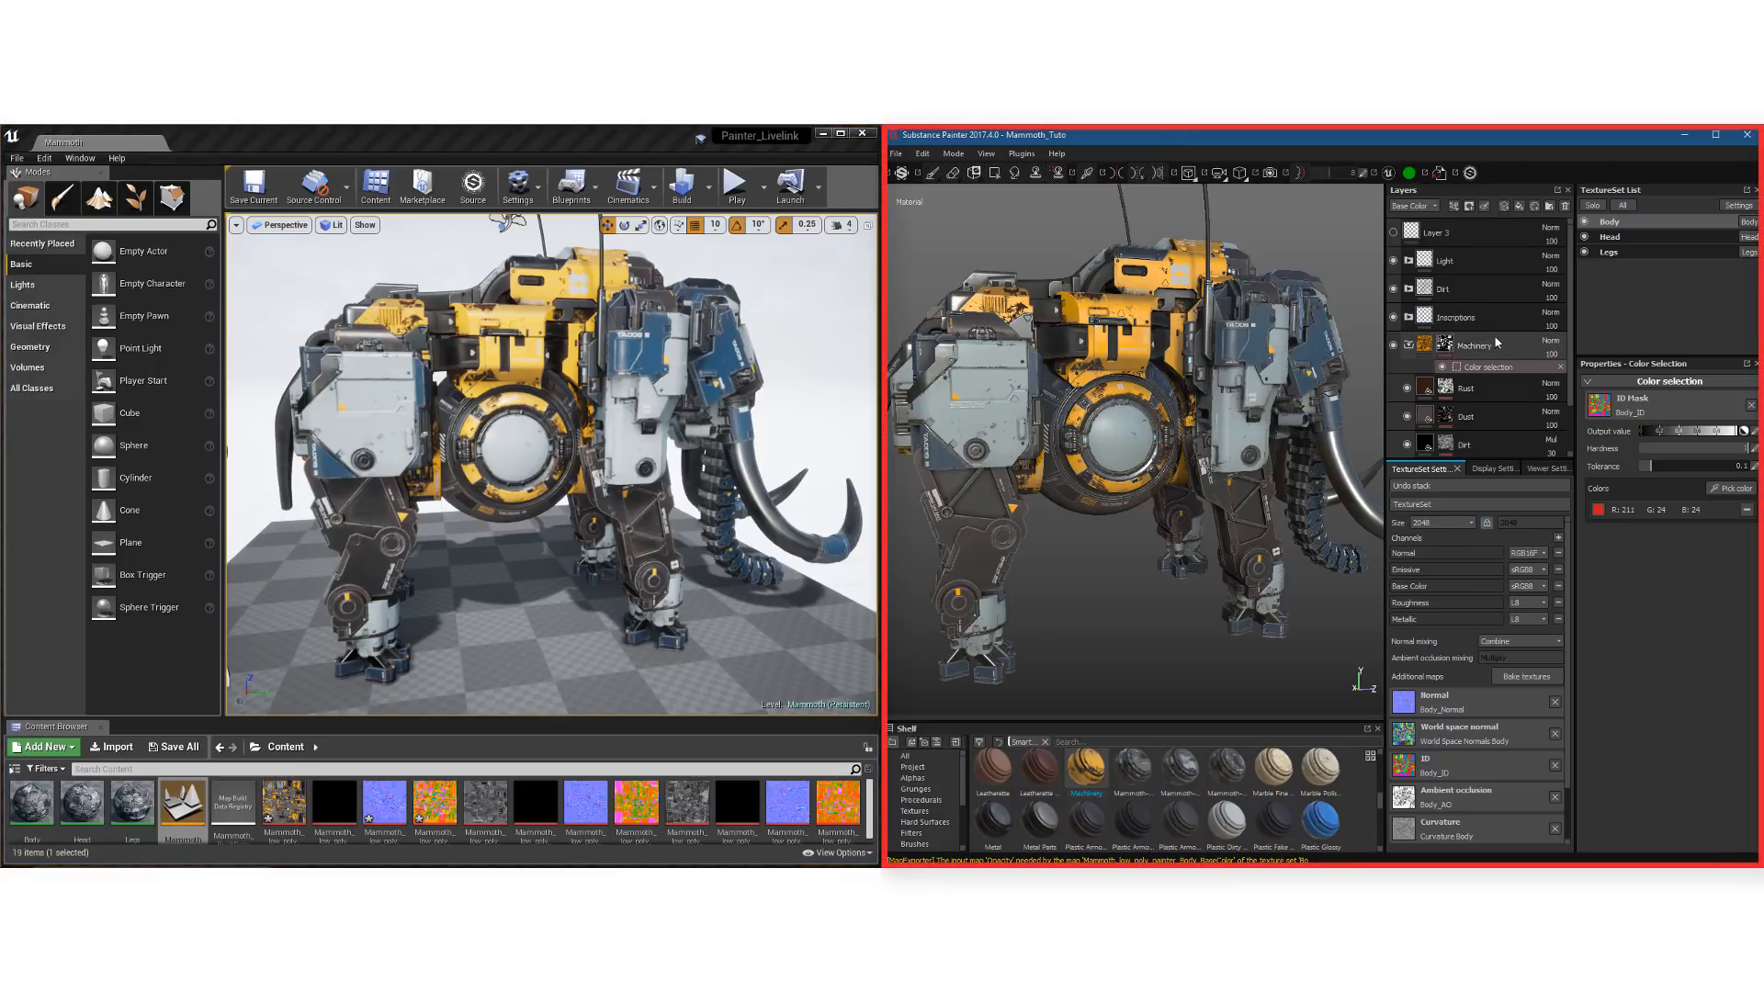
pyautogui.click(1503, 206)
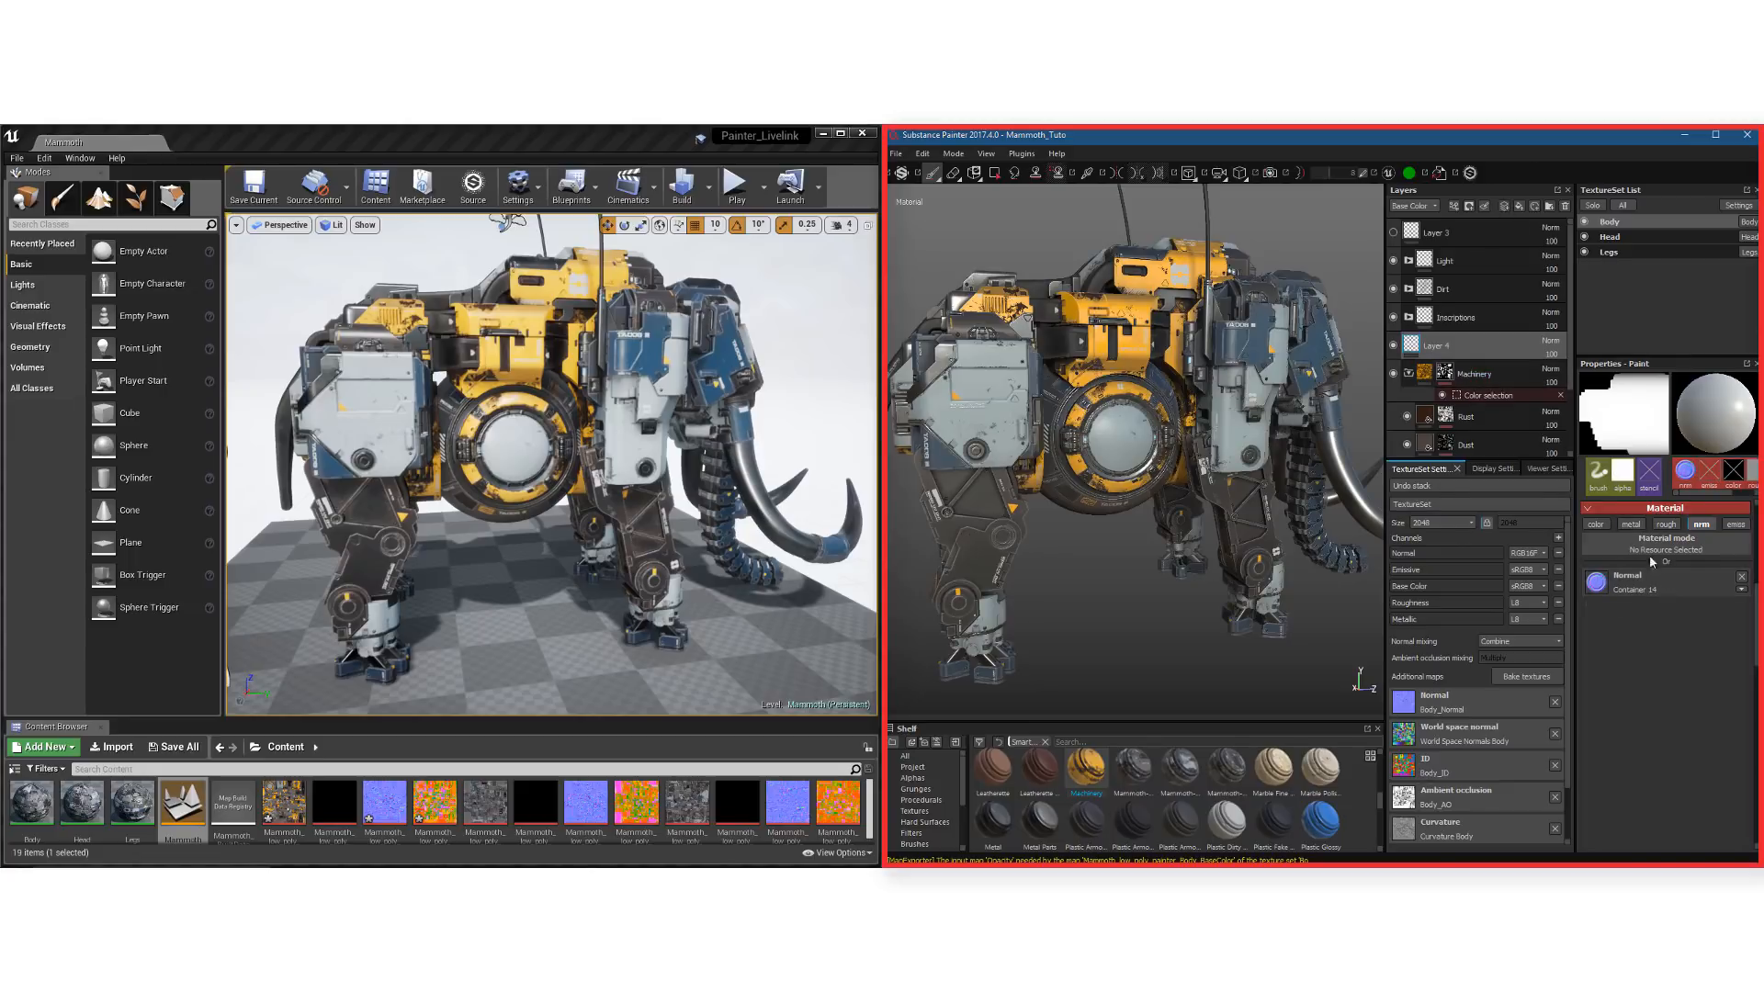
pyautogui.click(1599, 474)
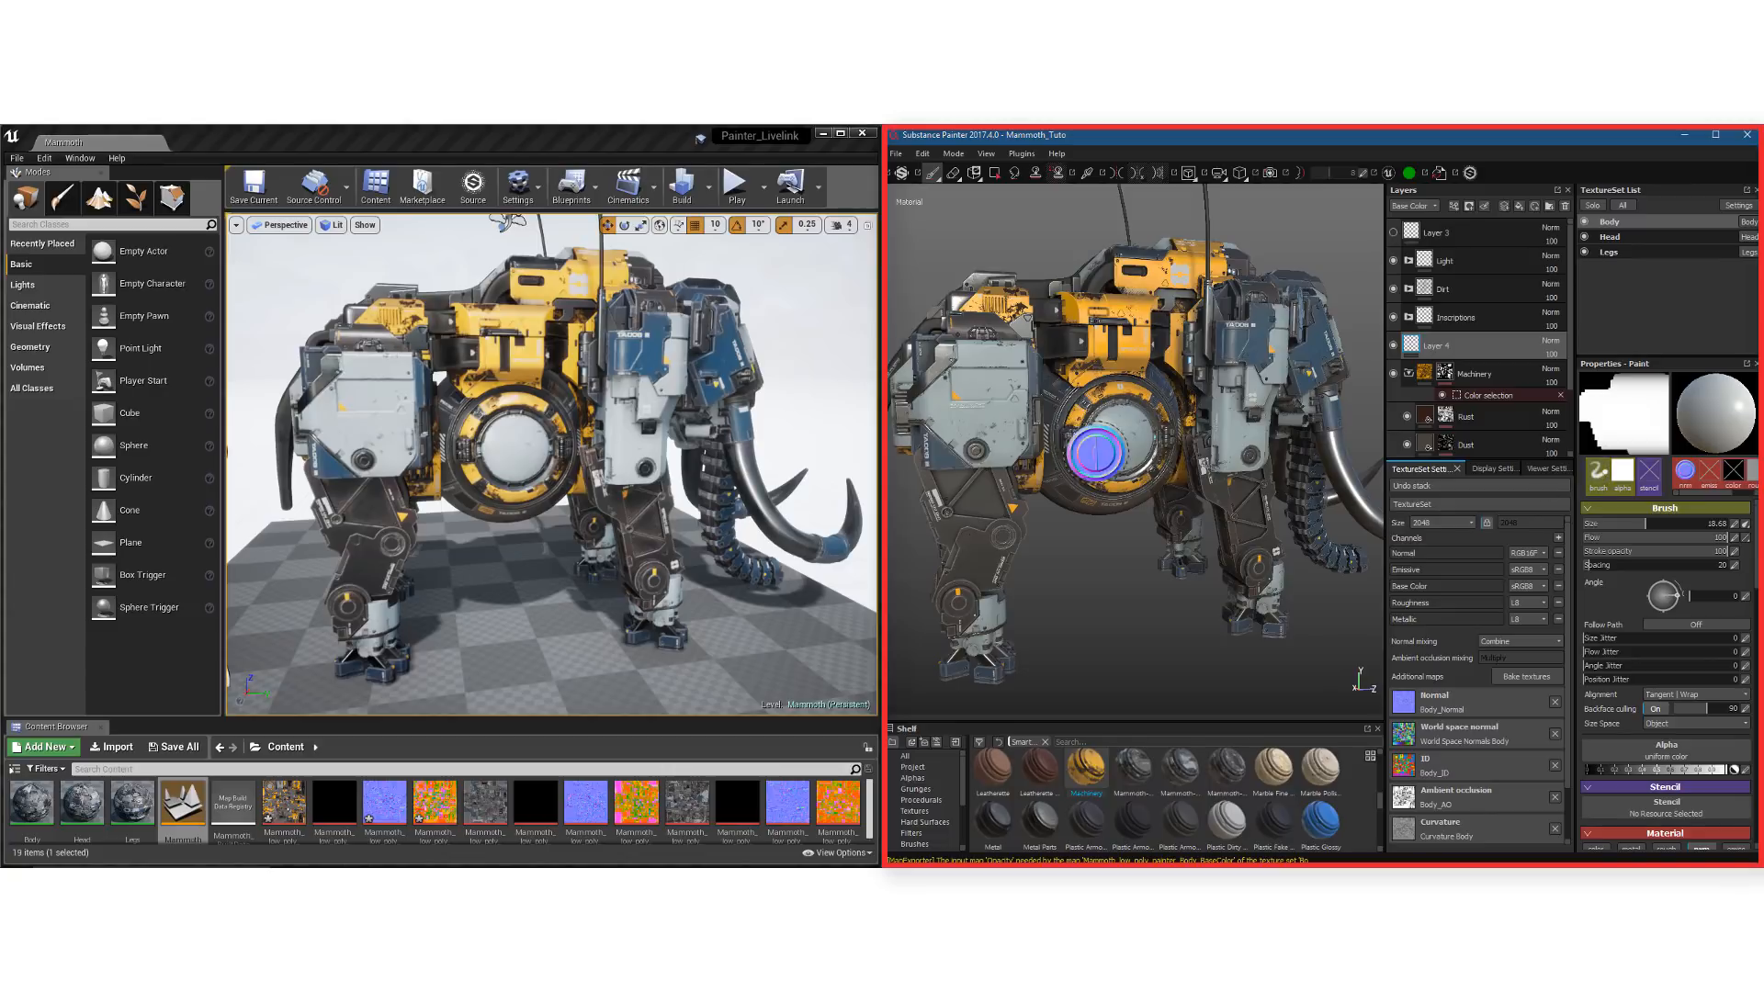
pyautogui.scroll(5, 1148, 496)
pyautogui.keyDown('alt'); pyautogui.moveTo(1139, 539); pyautogui.dragTo(1132, 536); pyautogui.keyUp('alt')
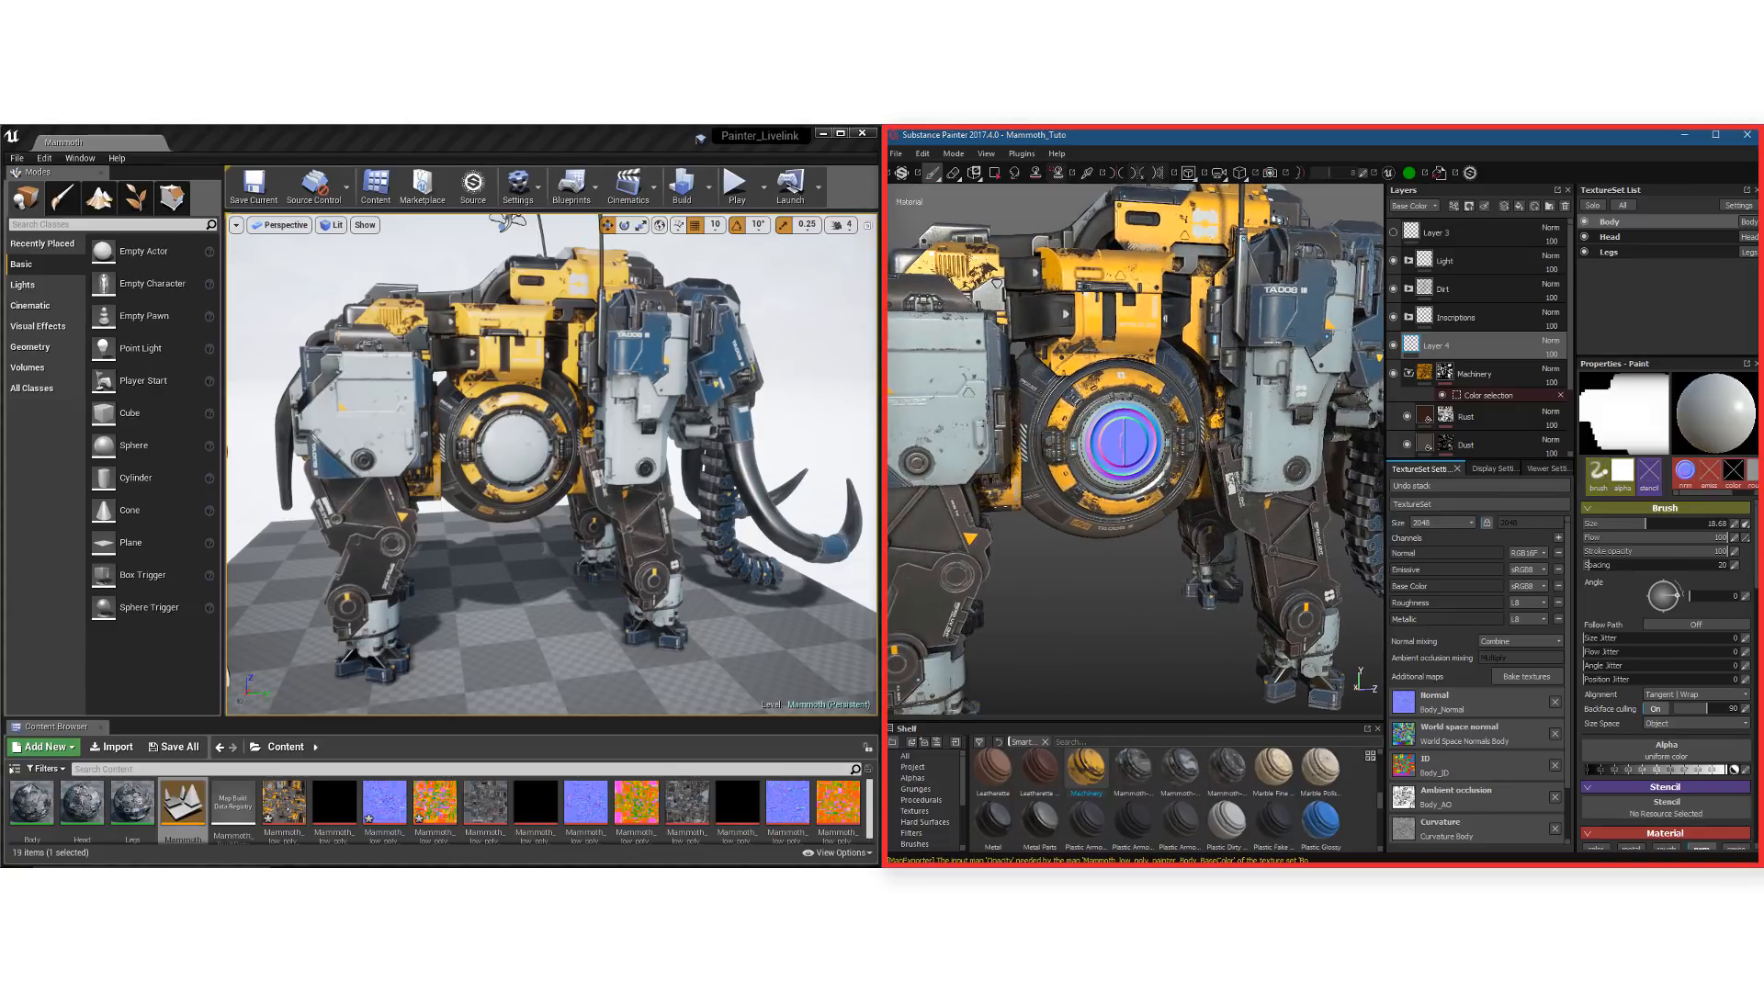
# Add a filter to Layer 4 and choose MatFx Detail Edge Wear for it
pyautogui.click(1454, 206)
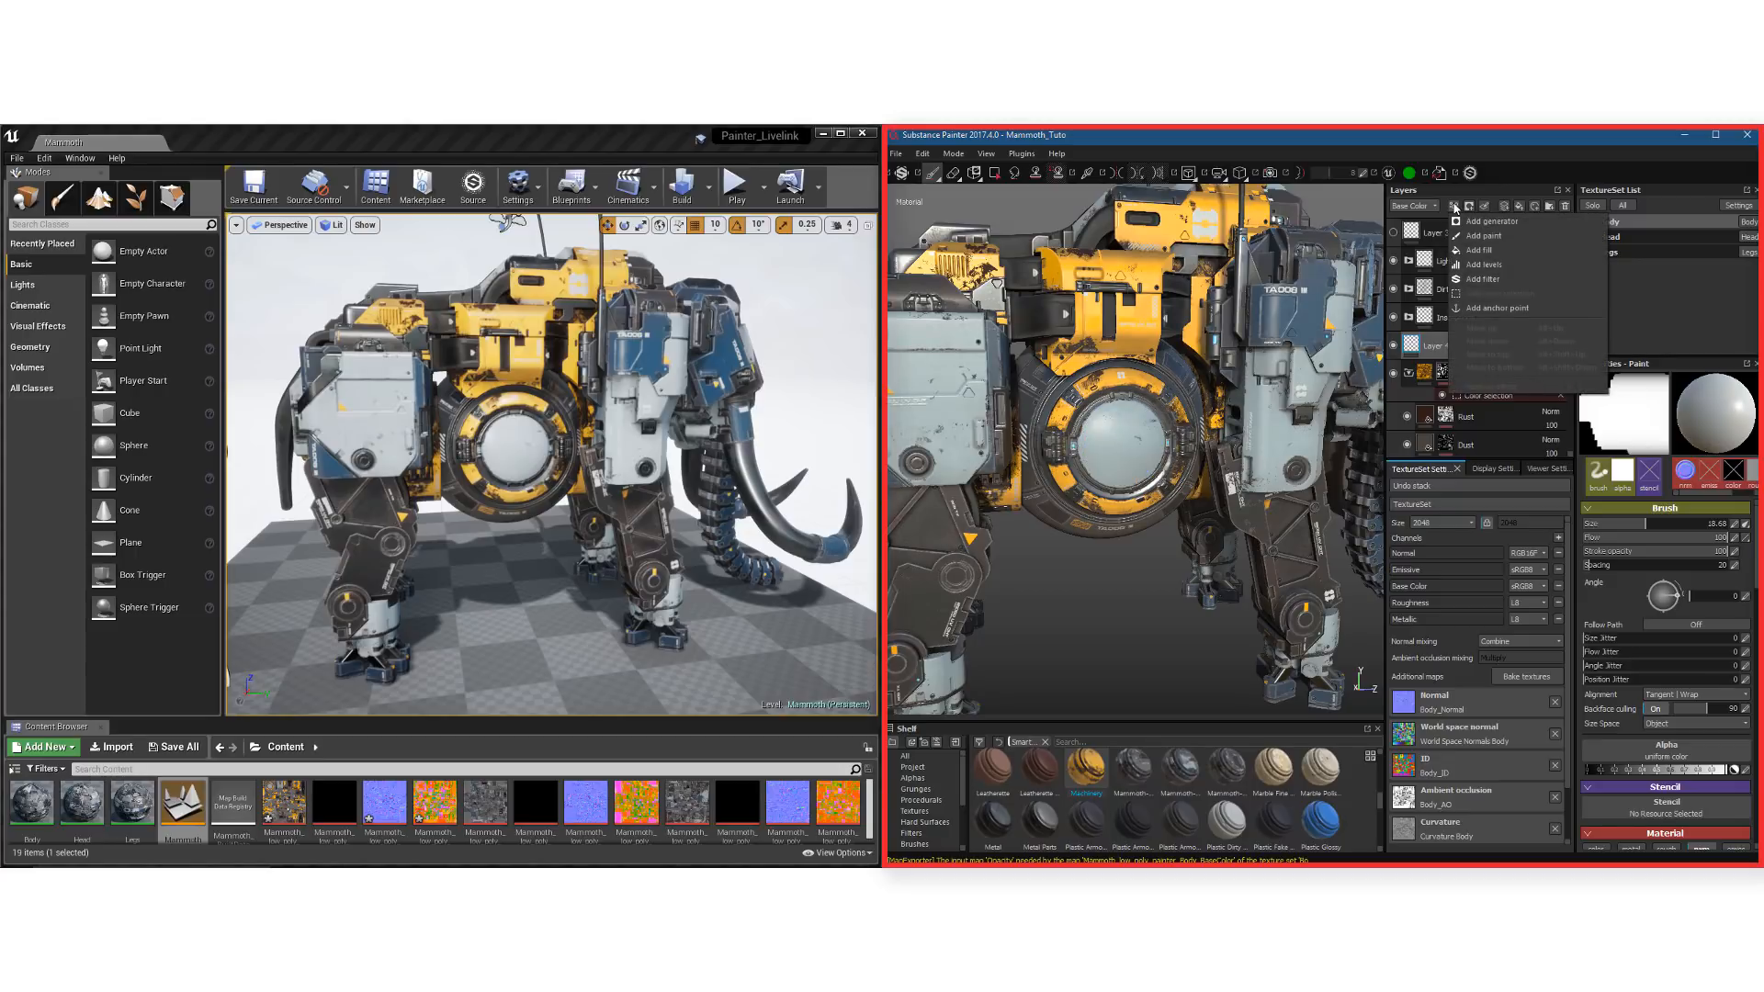
pyautogui.click(1481, 279)
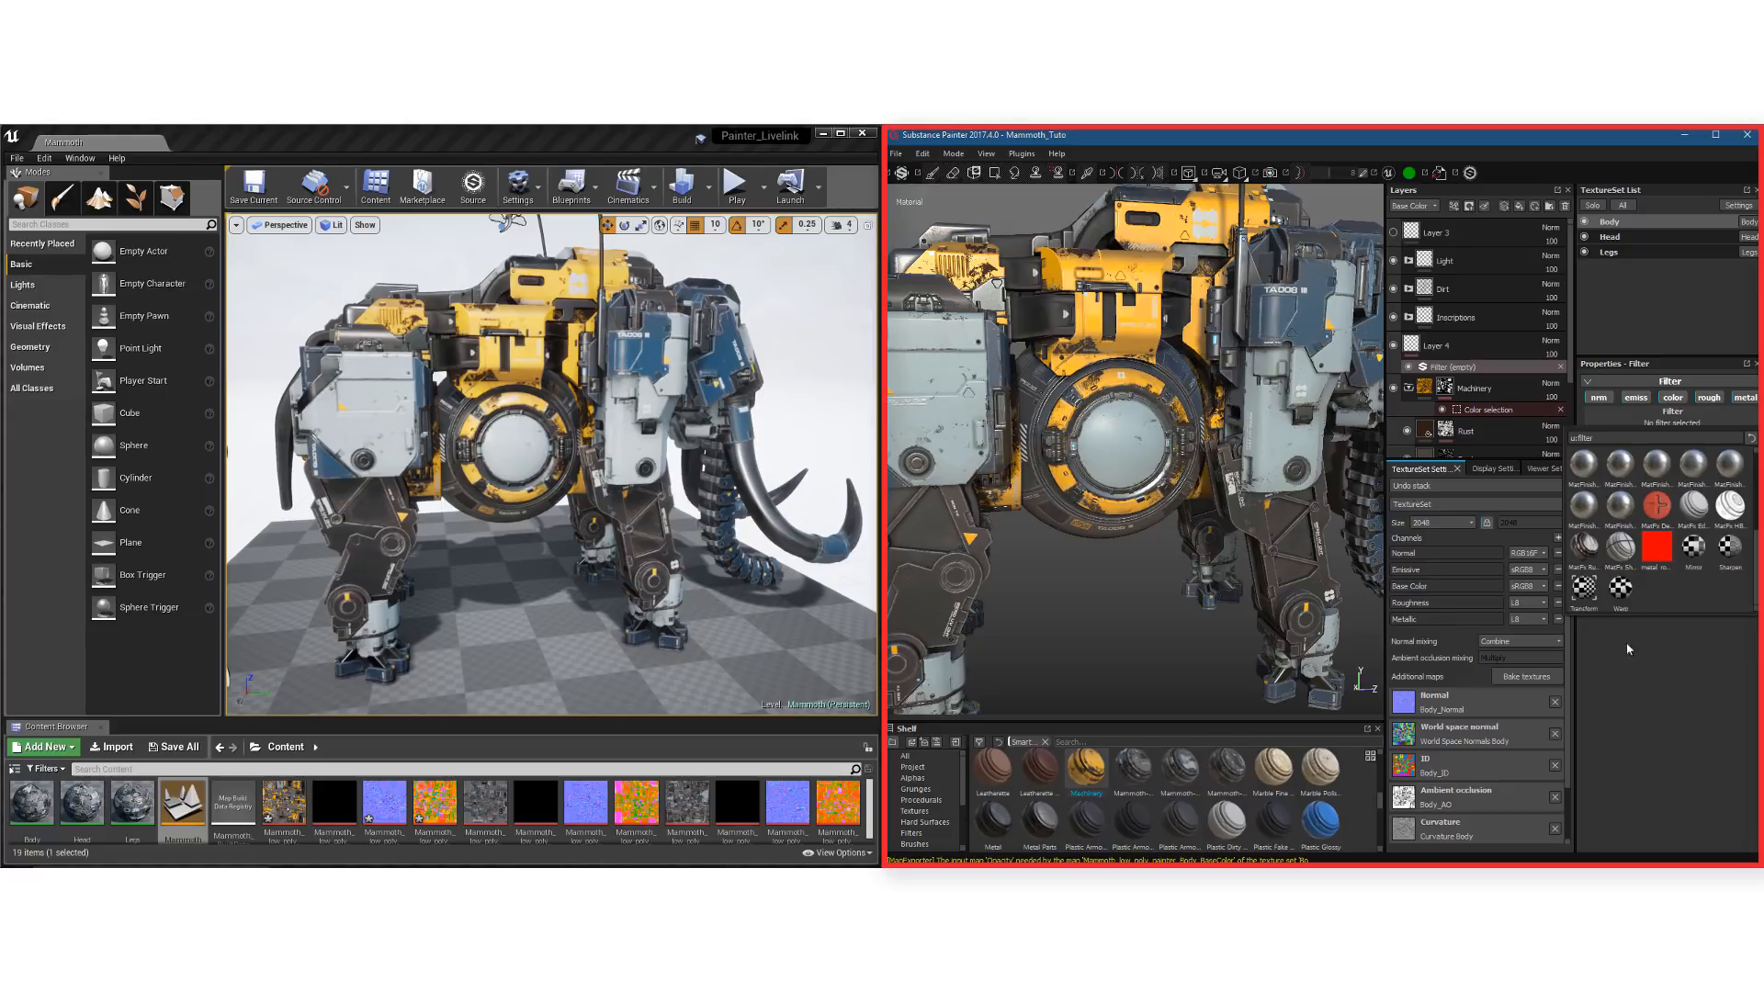
pyautogui.moveTo(1650, 506)
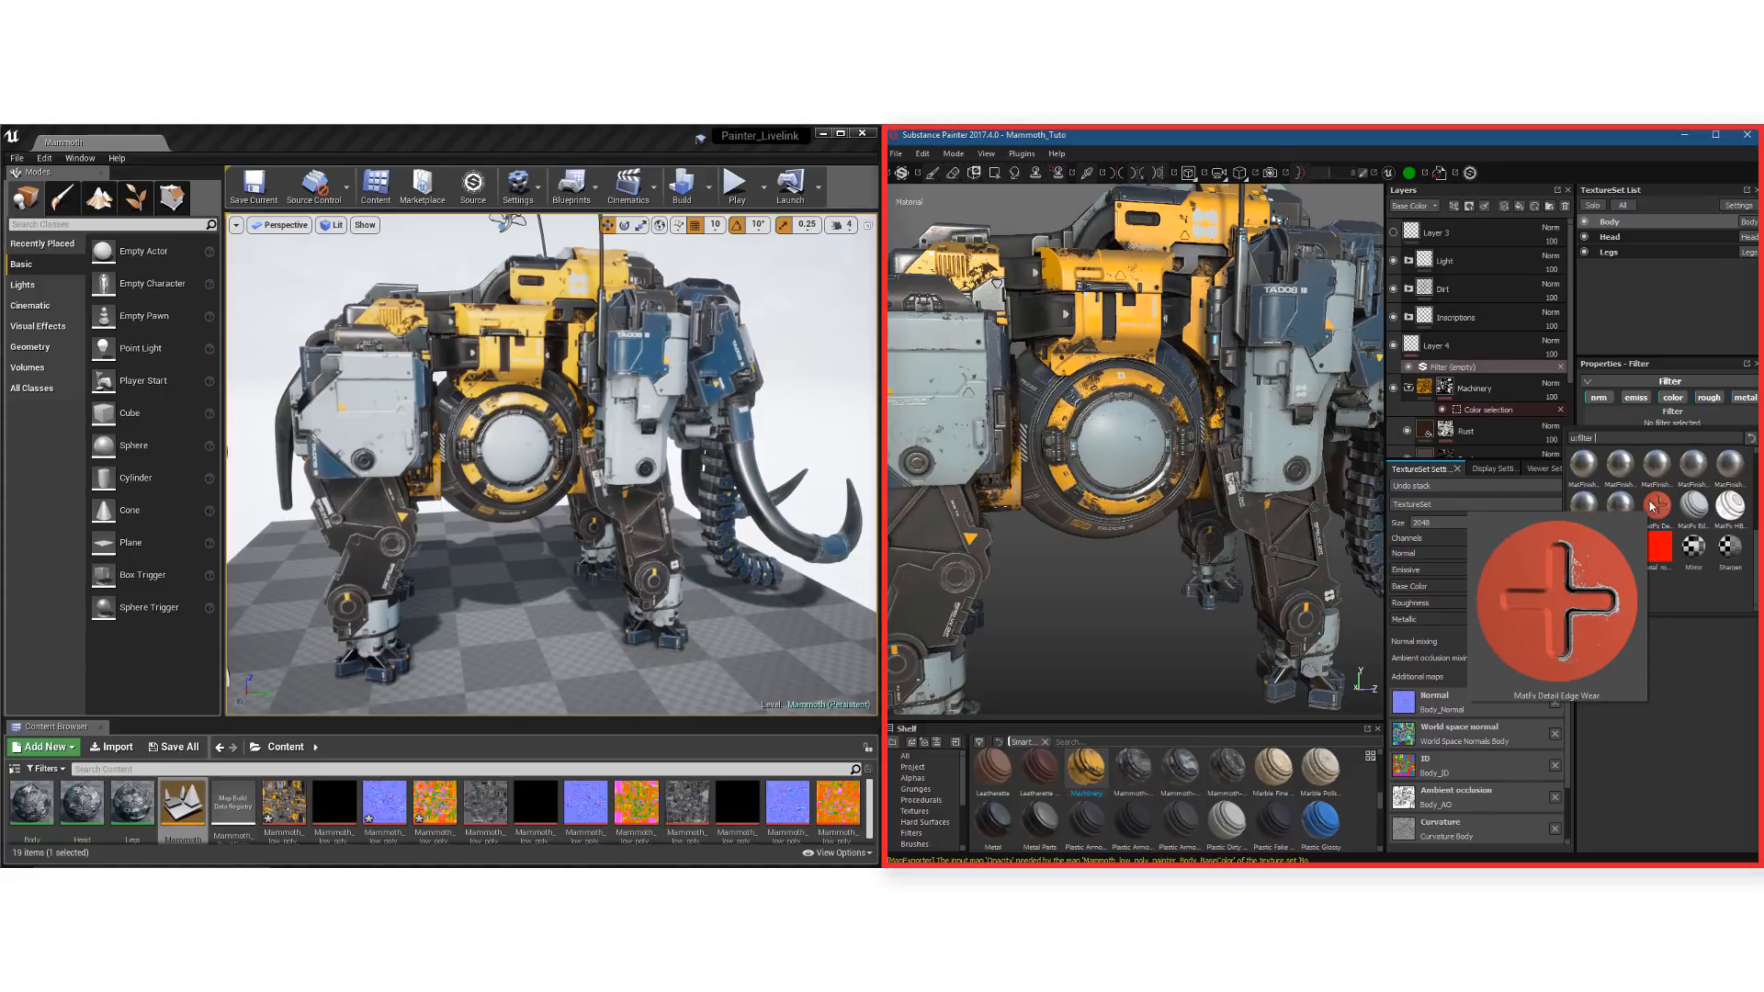
pyautogui.click(1654, 506)
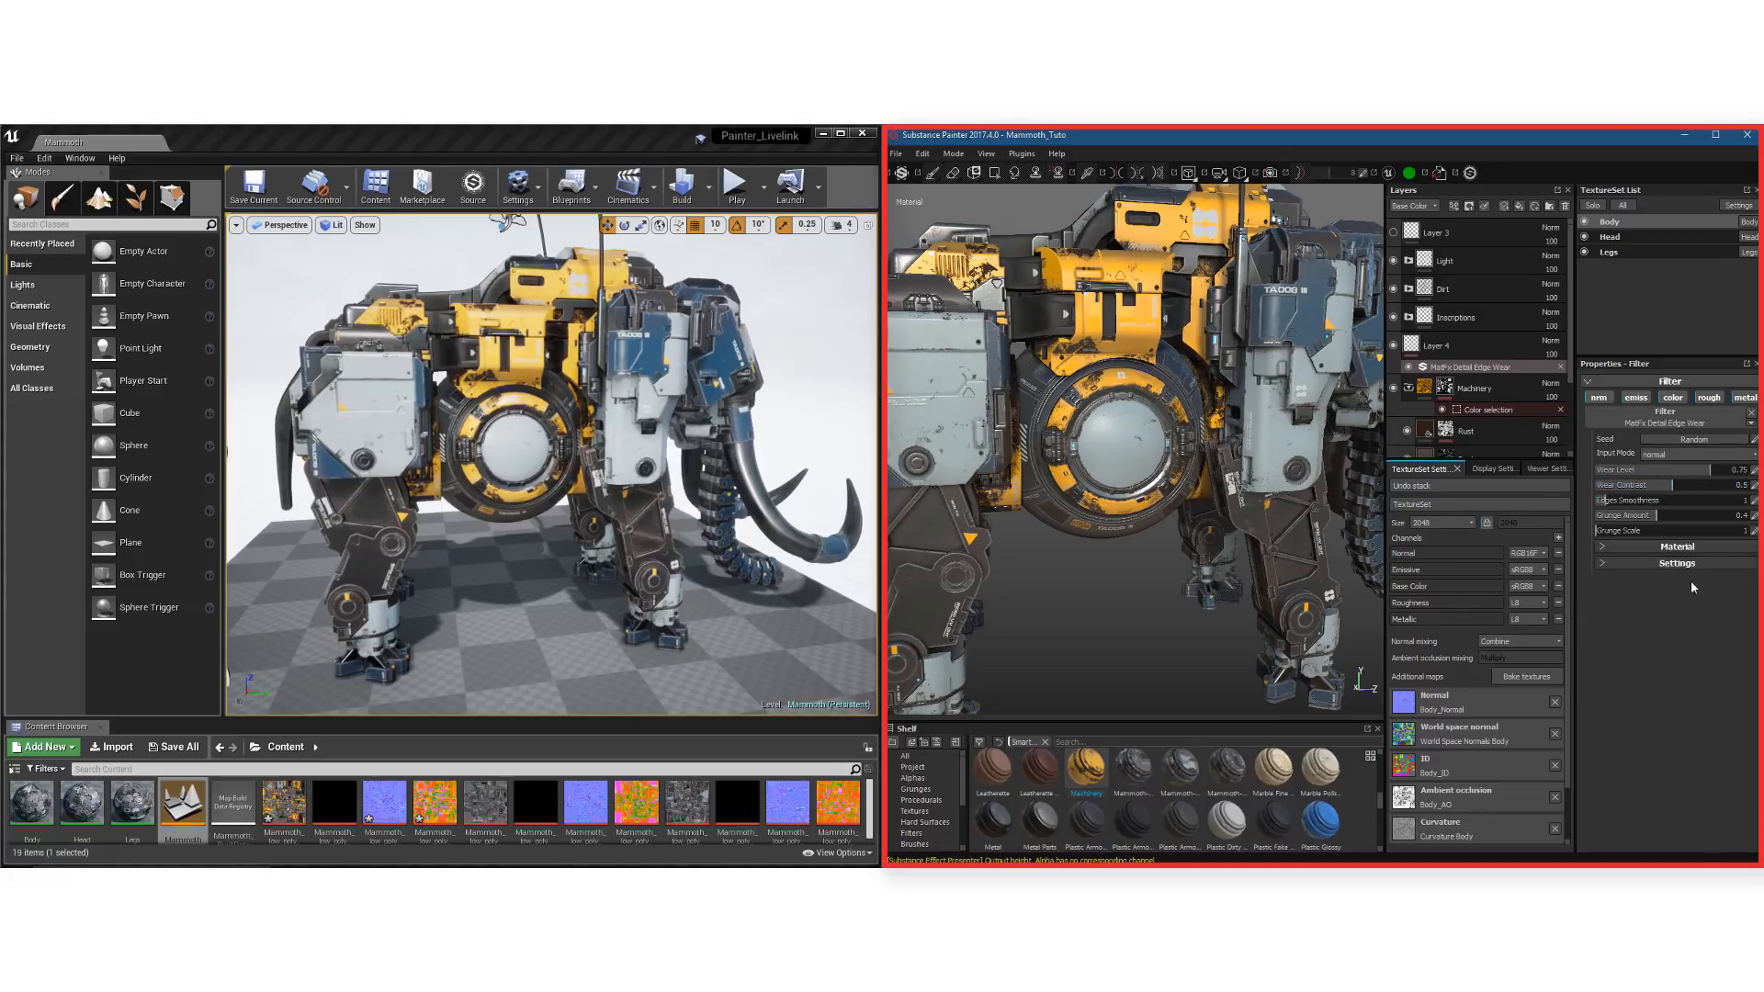
# Change the edge wear filter's PBR Metallic Roughness base color to grey
pyautogui.click(1634, 550)
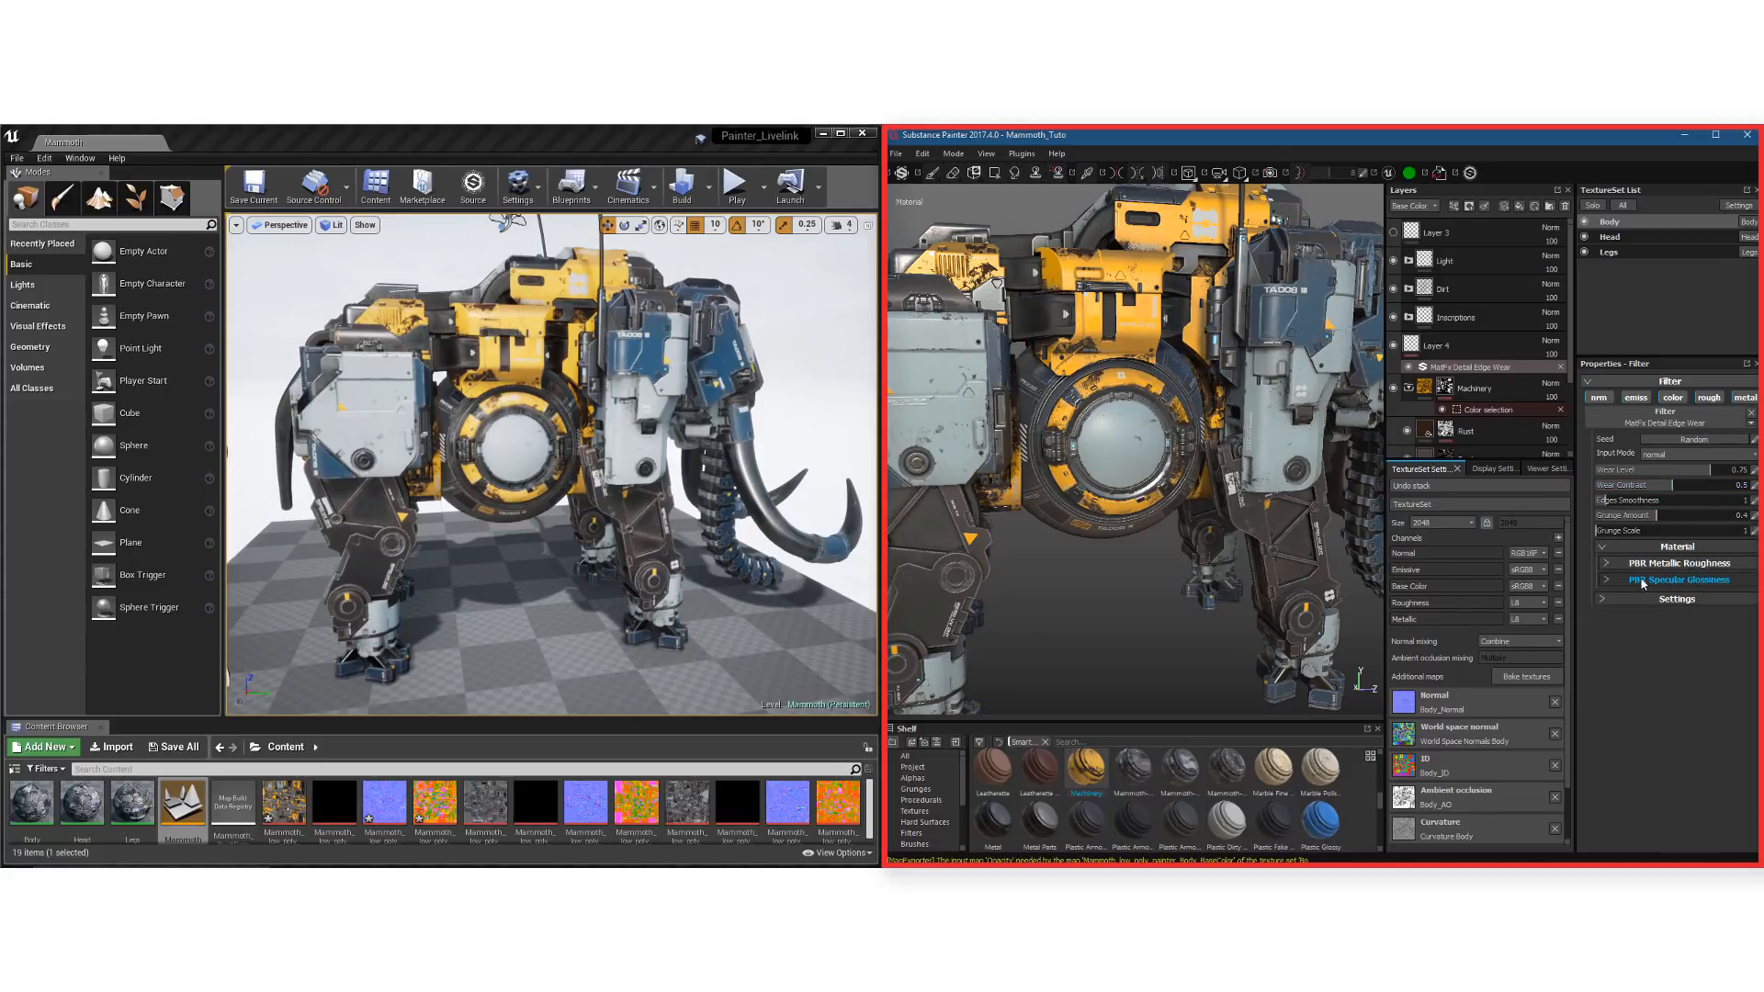
pyautogui.click(1648, 571)
pyautogui.click(1725, 593)
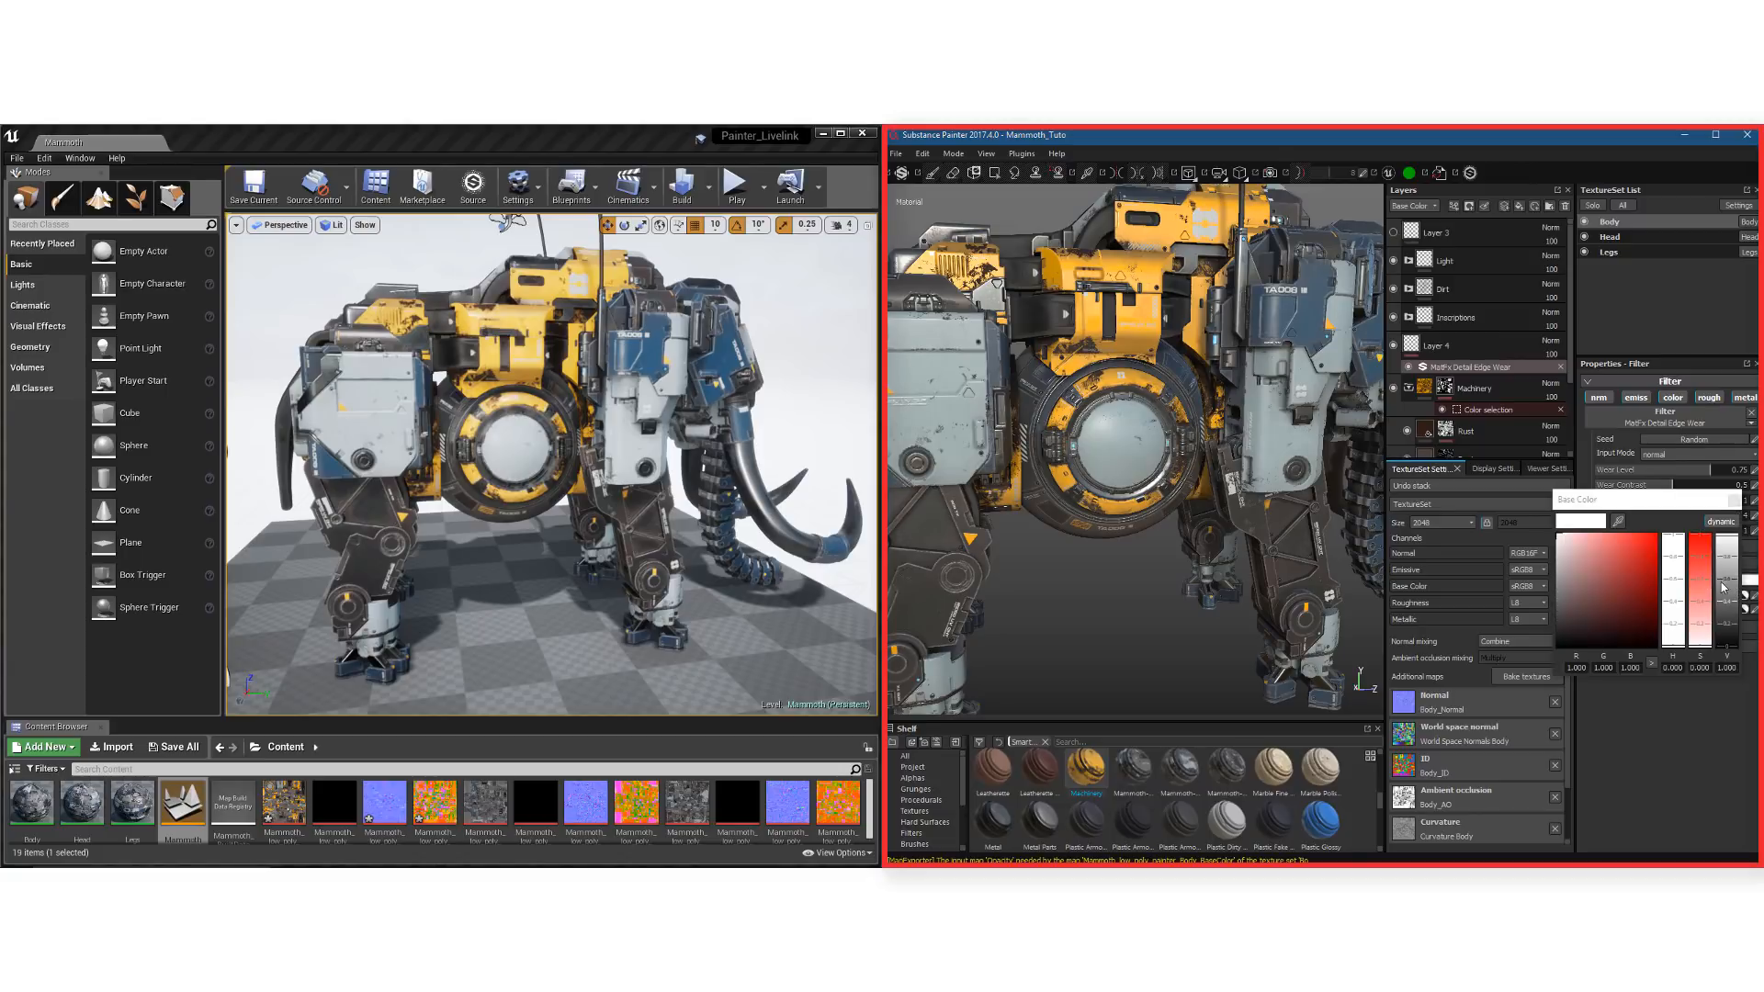
pyautogui.moveTo(1724, 593); pyautogui.dragTo(1725, 598)
pyautogui.click(1733, 502)
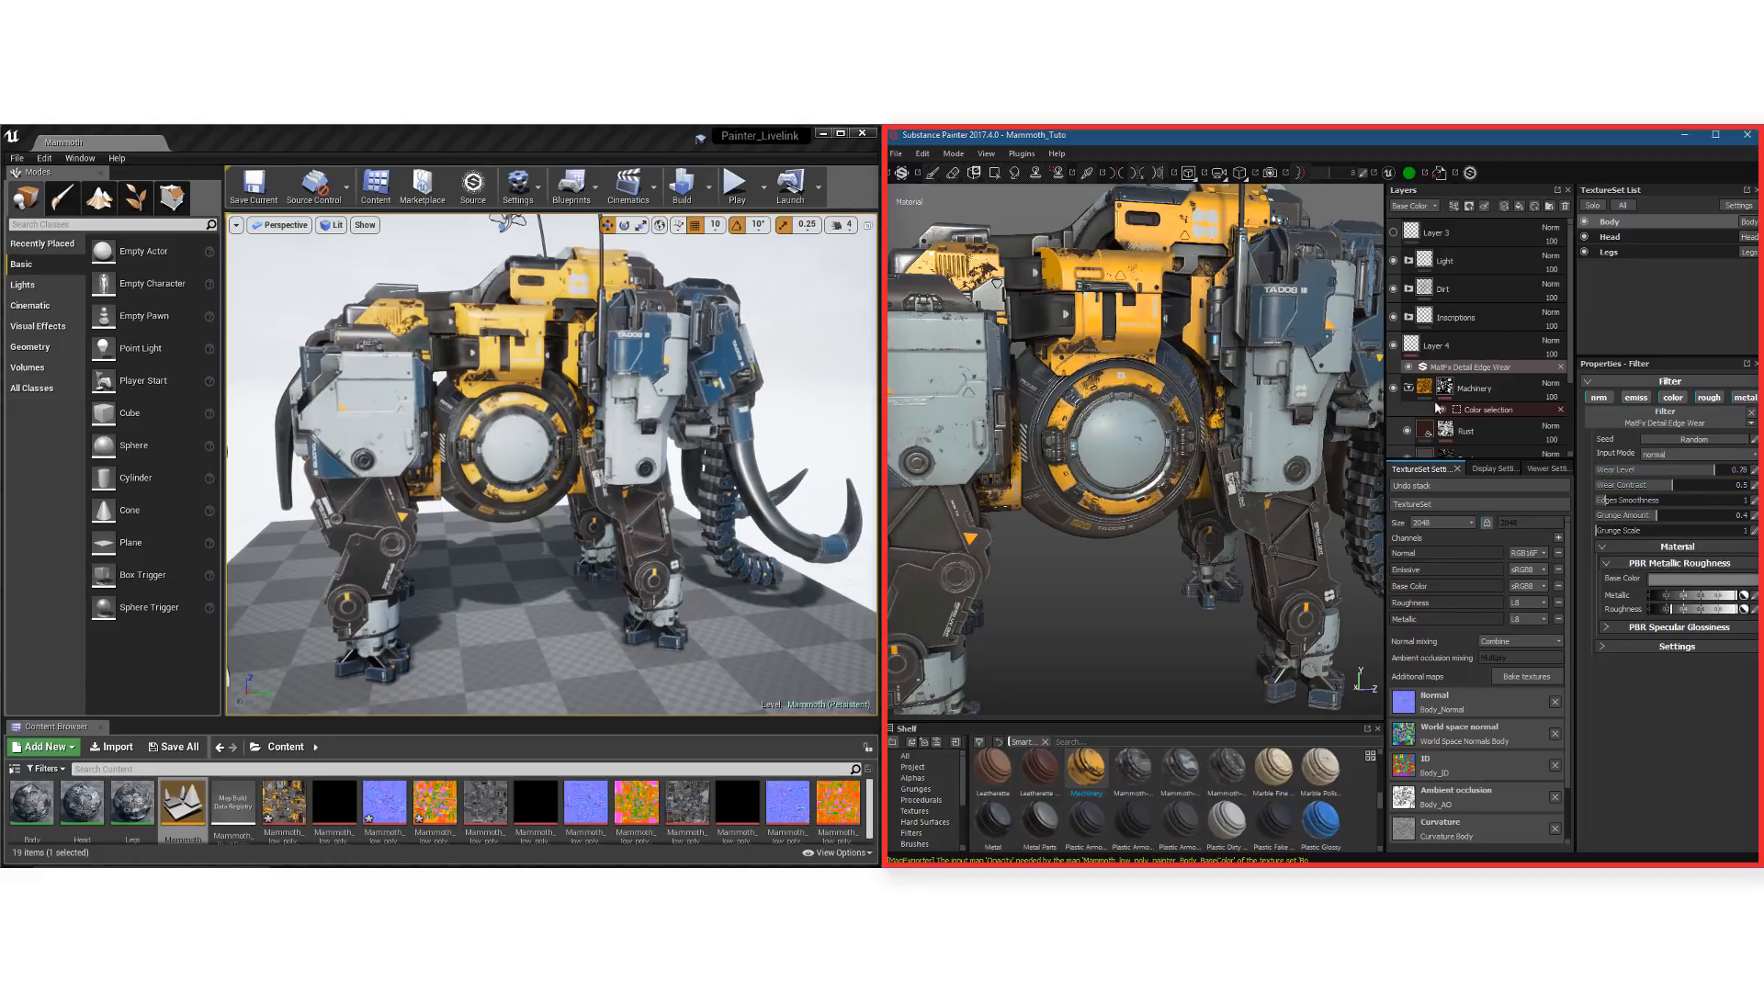
# Stamp the Container 14 normal detail on the body's round hatch on Layer 4 and inspect it up close in Unreal Engine
pyautogui.click(1419, 354)
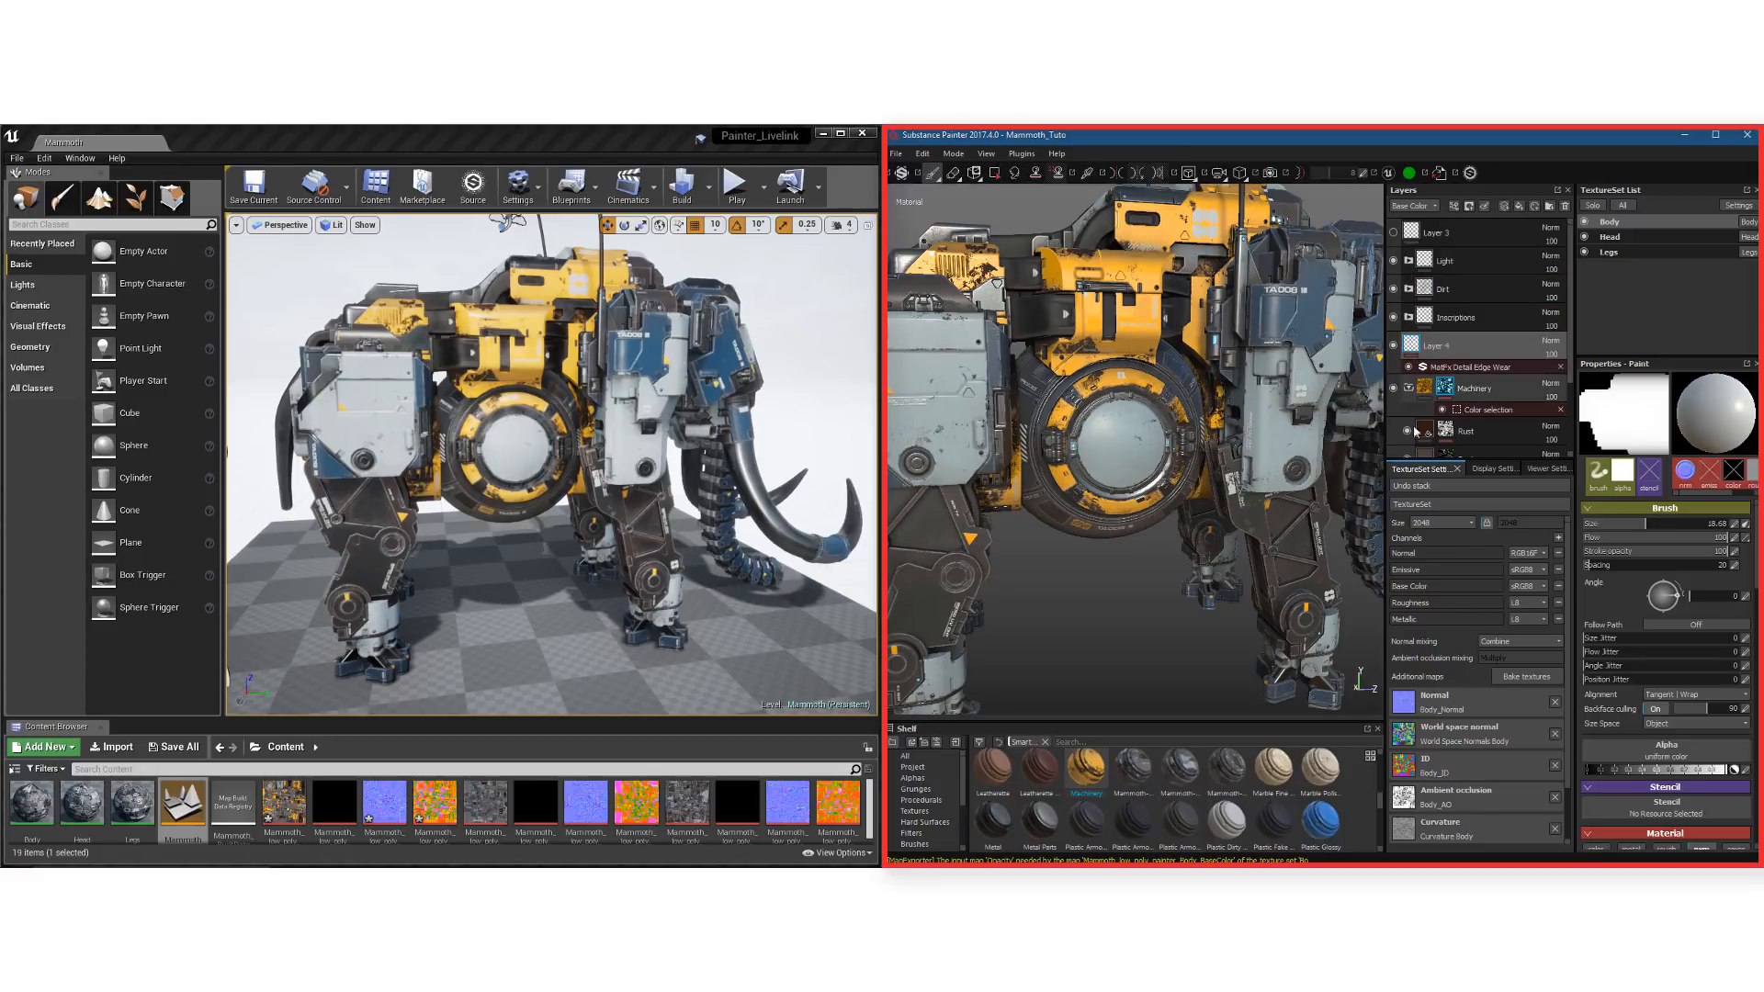
pyautogui.scroll(1, 1129, 444)
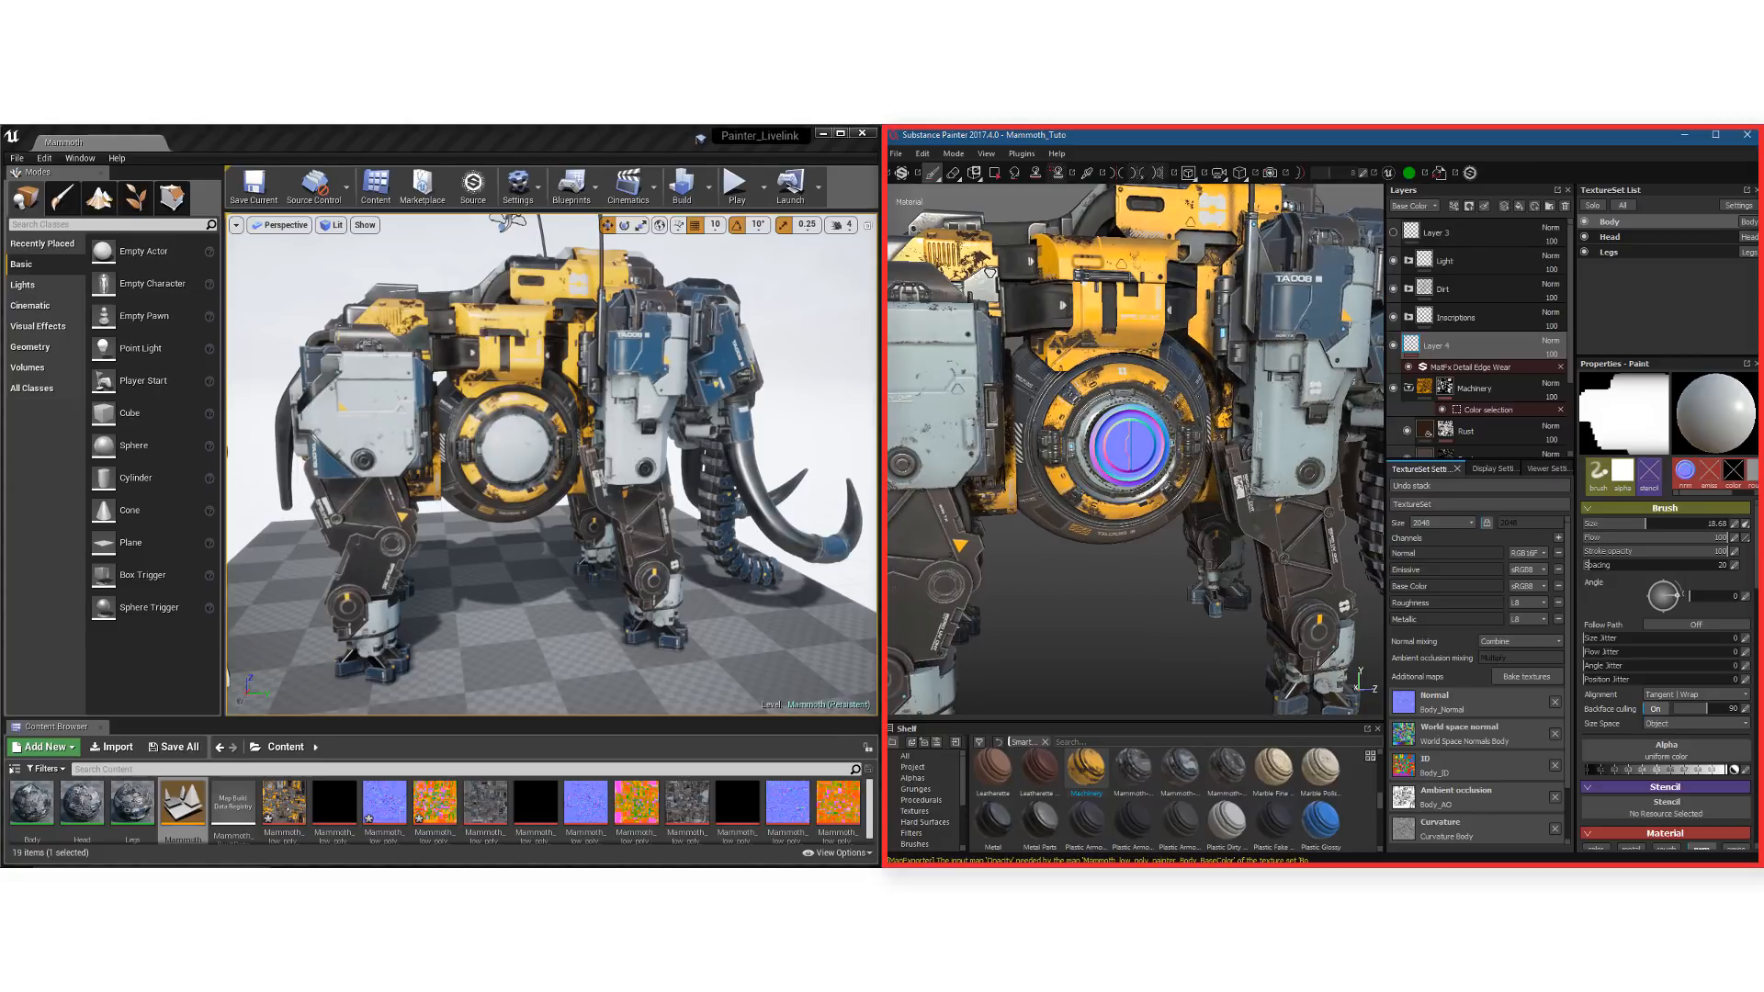
pyautogui.click(1126, 444)
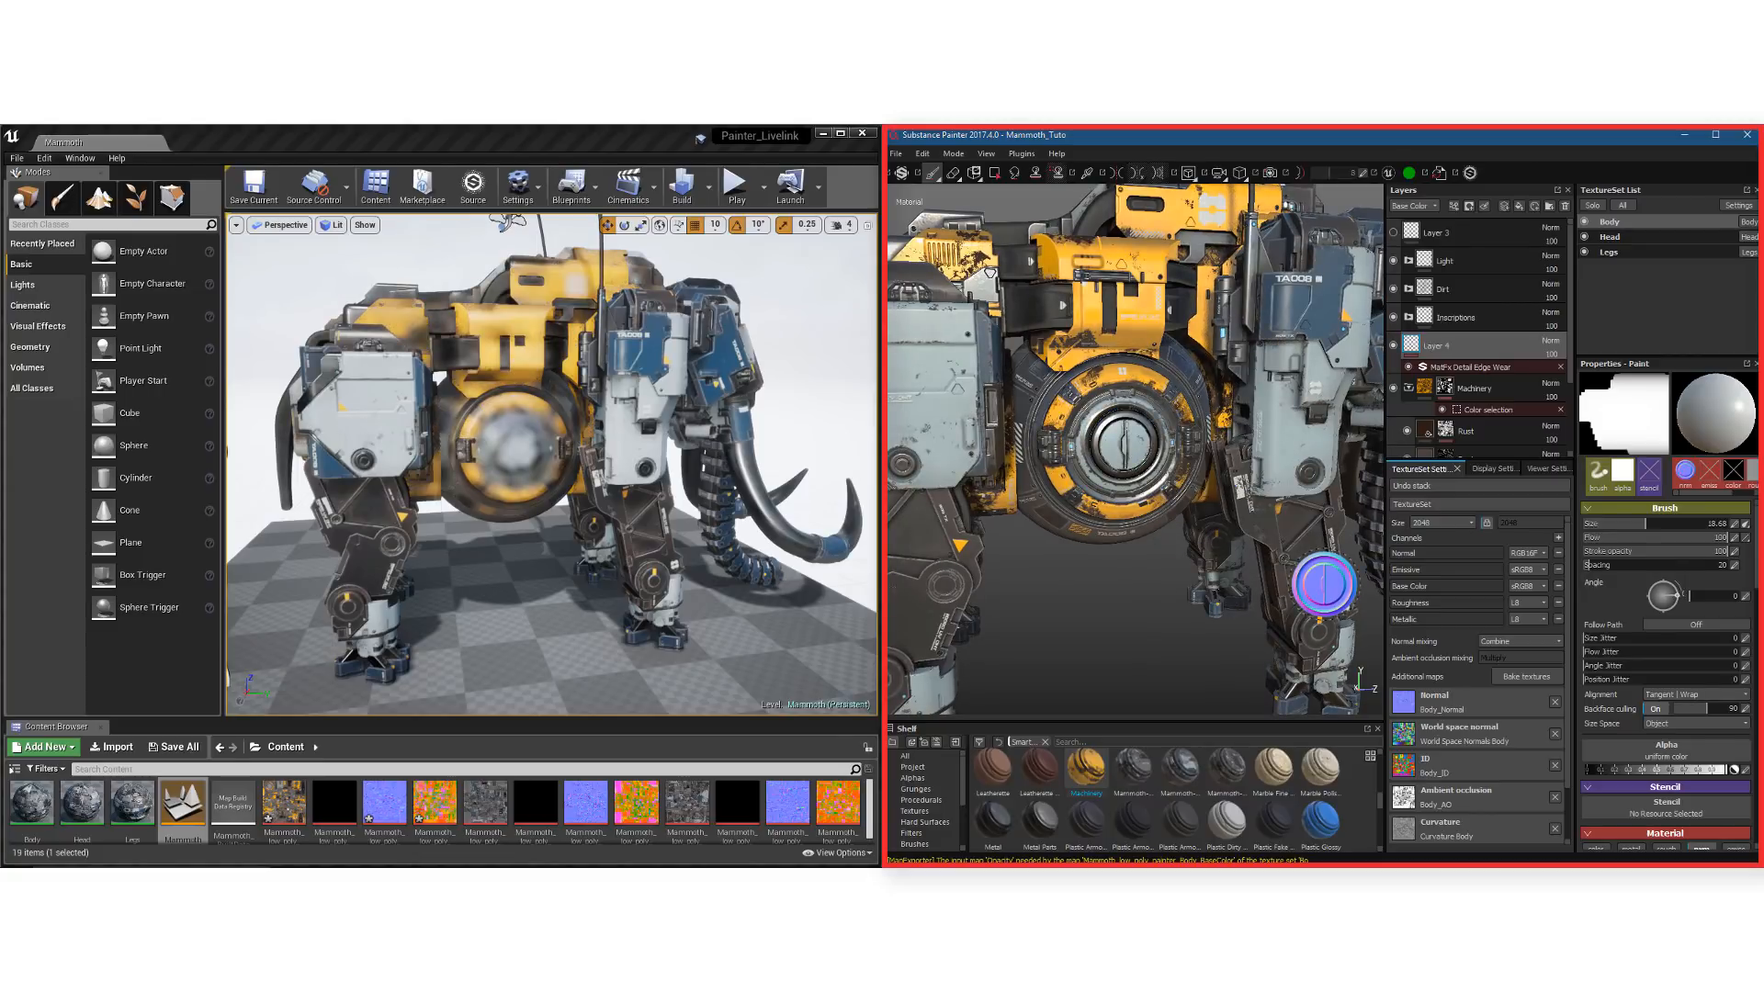
pyautogui.click(561, 146)
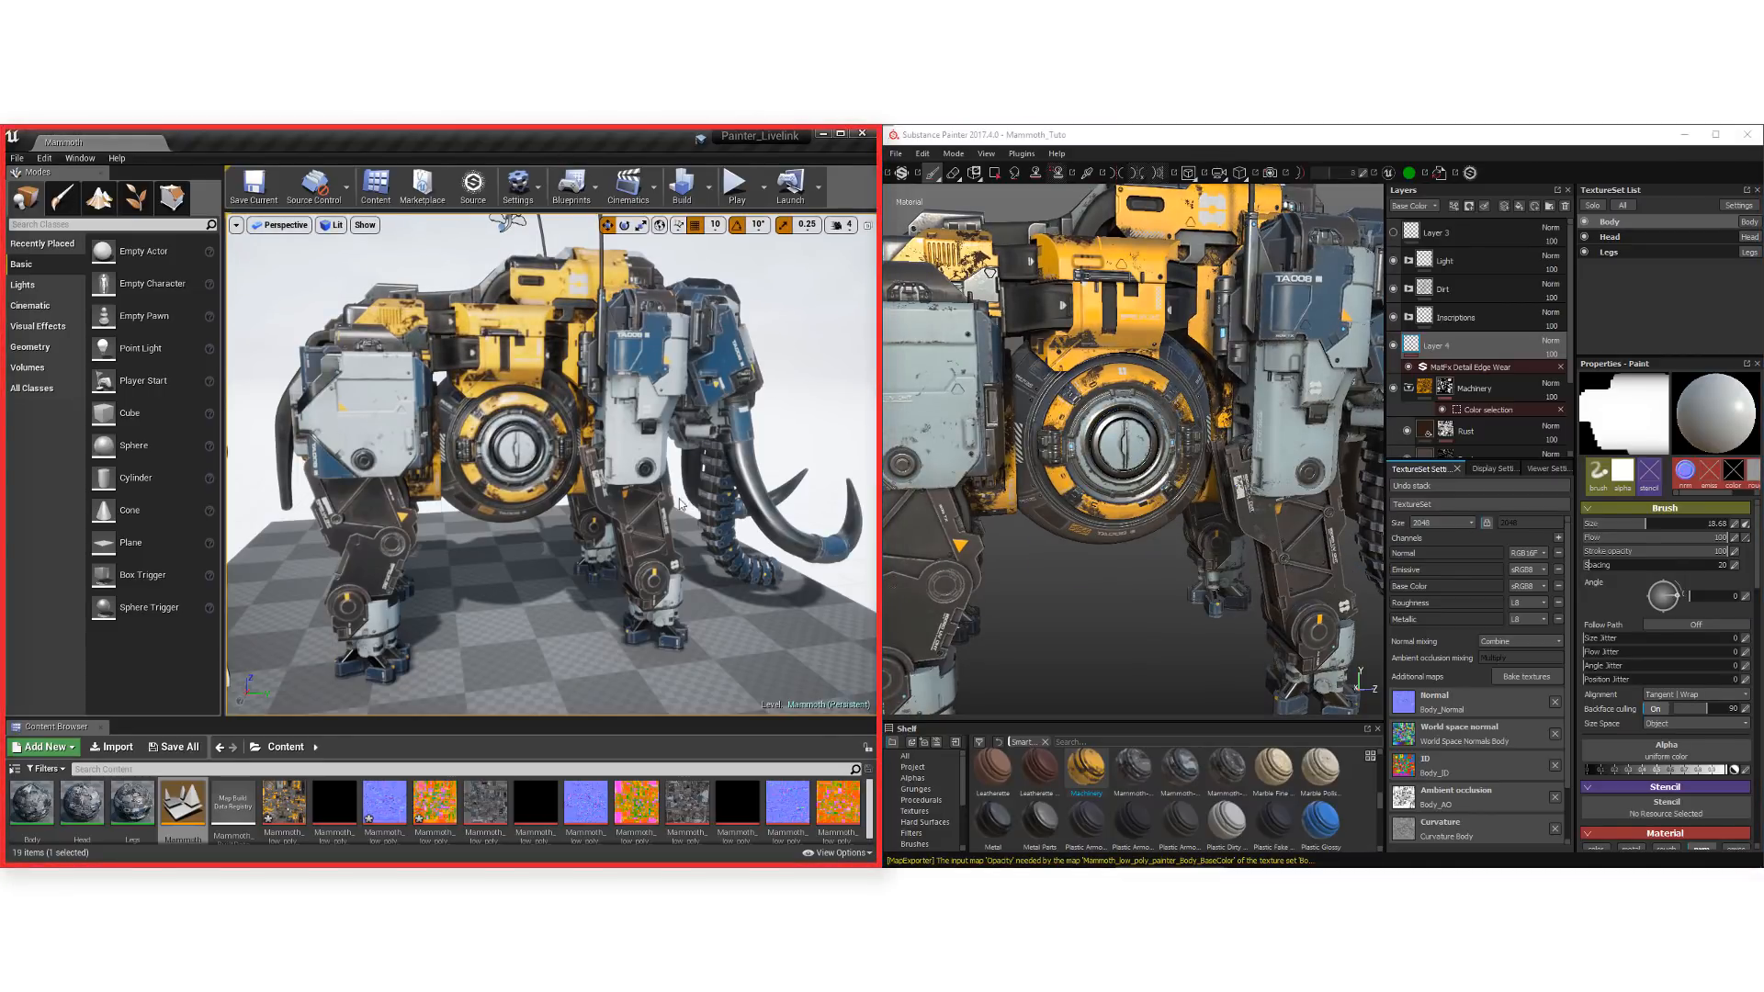
pyautogui.keyDown('alt'); pyautogui.moveTo(616, 498); pyautogui.dragTo(680, 499, button='right'); pyautogui.keyUp('alt')
pyautogui.keyDown('alt'); pyautogui.moveTo(543, 454); pyautogui.dragTo(563, 450); pyautogui.keyUp('alt')
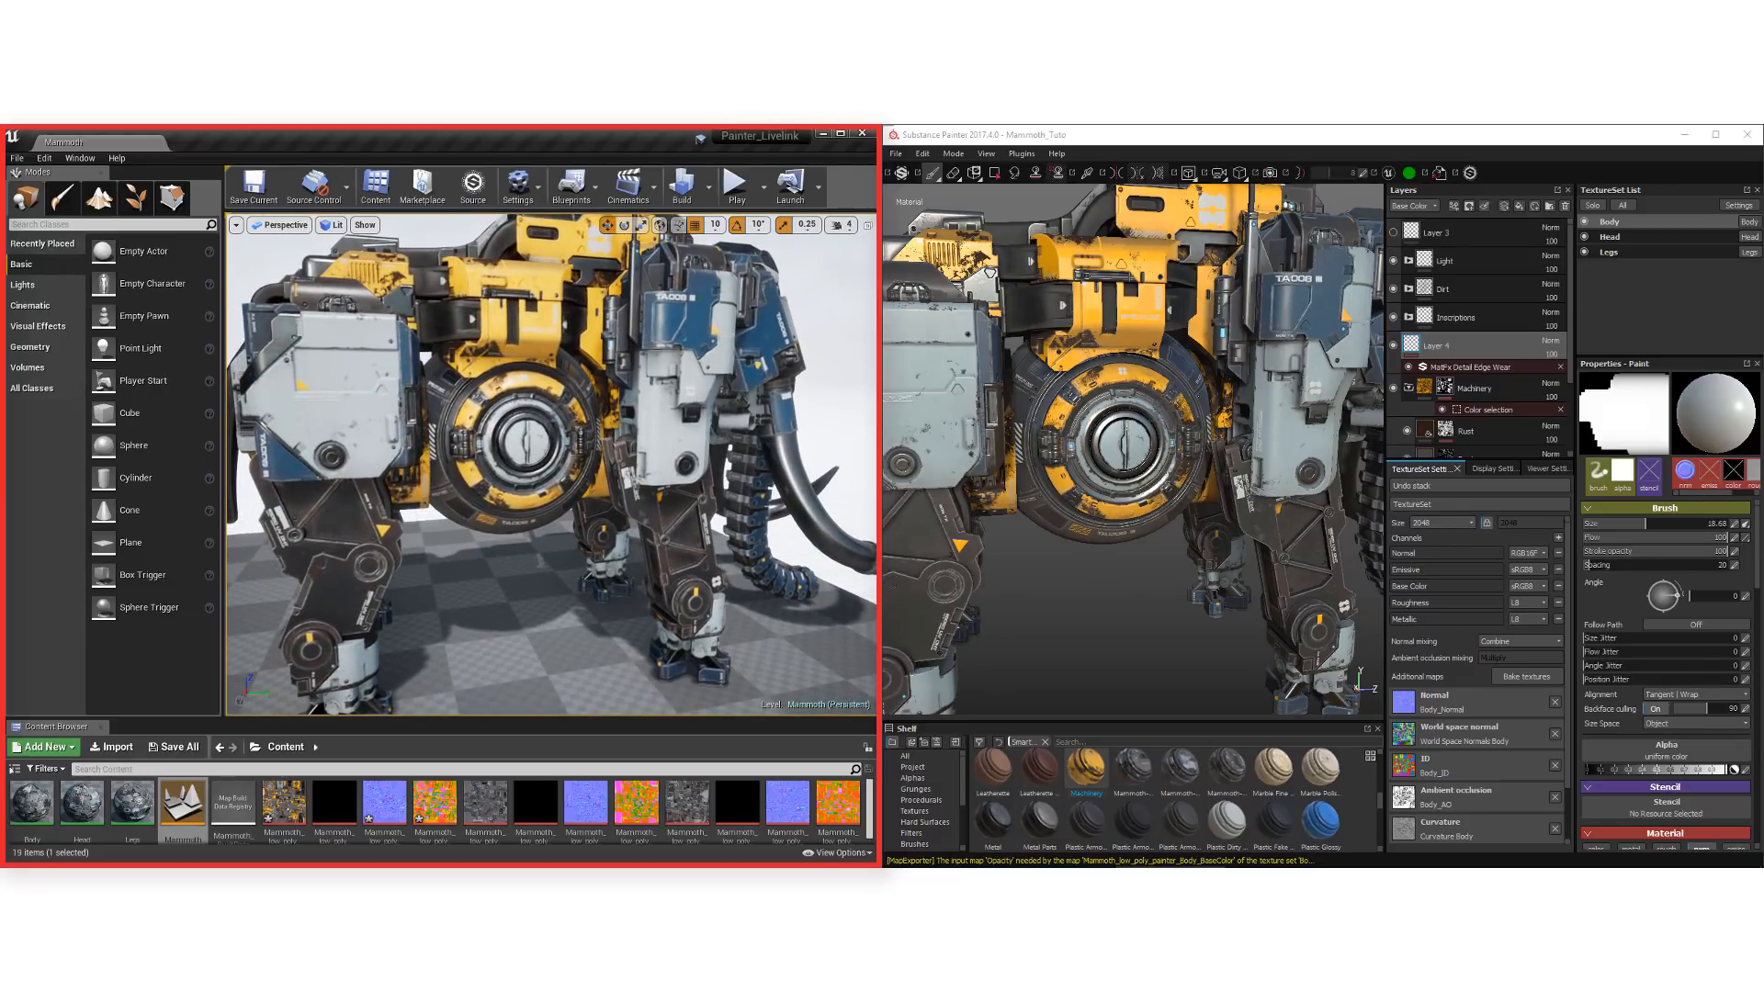
# In Substance Painter, raise the MatFx Detail Edge Wear filter's Wear Level to 0.83 and increase its Grunge Amount
pyautogui.click(1449, 369)
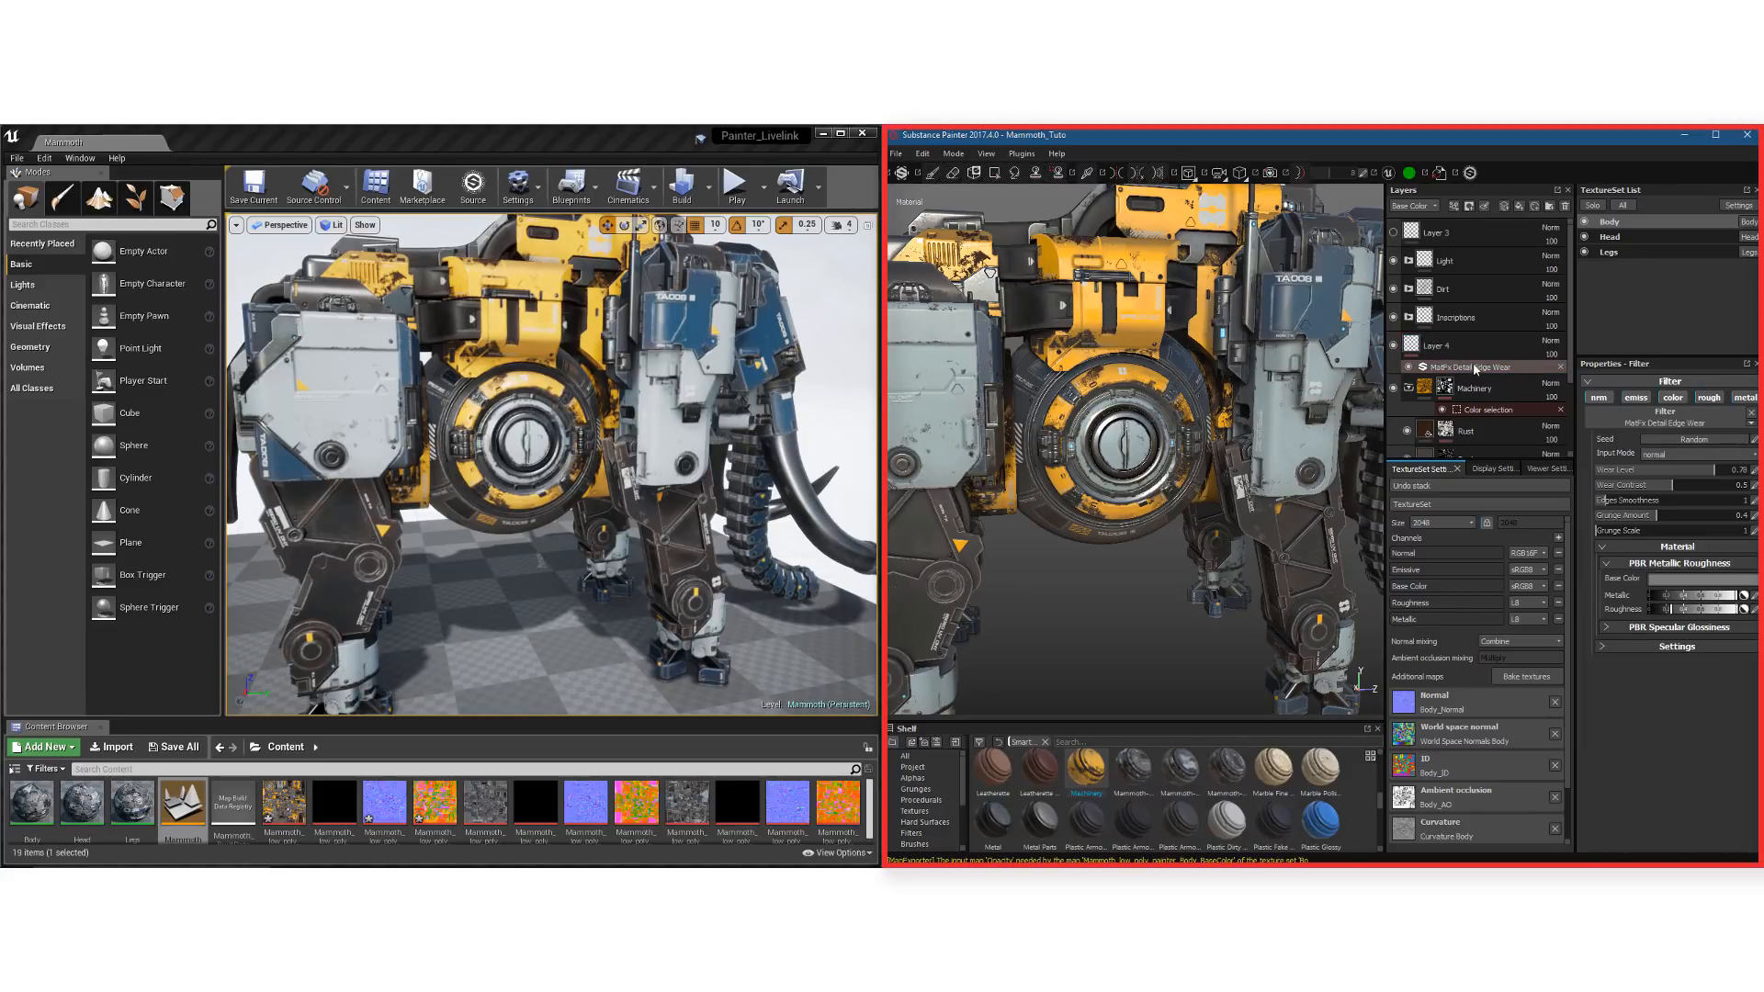
pyautogui.moveTo(1714, 467); pyautogui.dragTo(1703, 521)
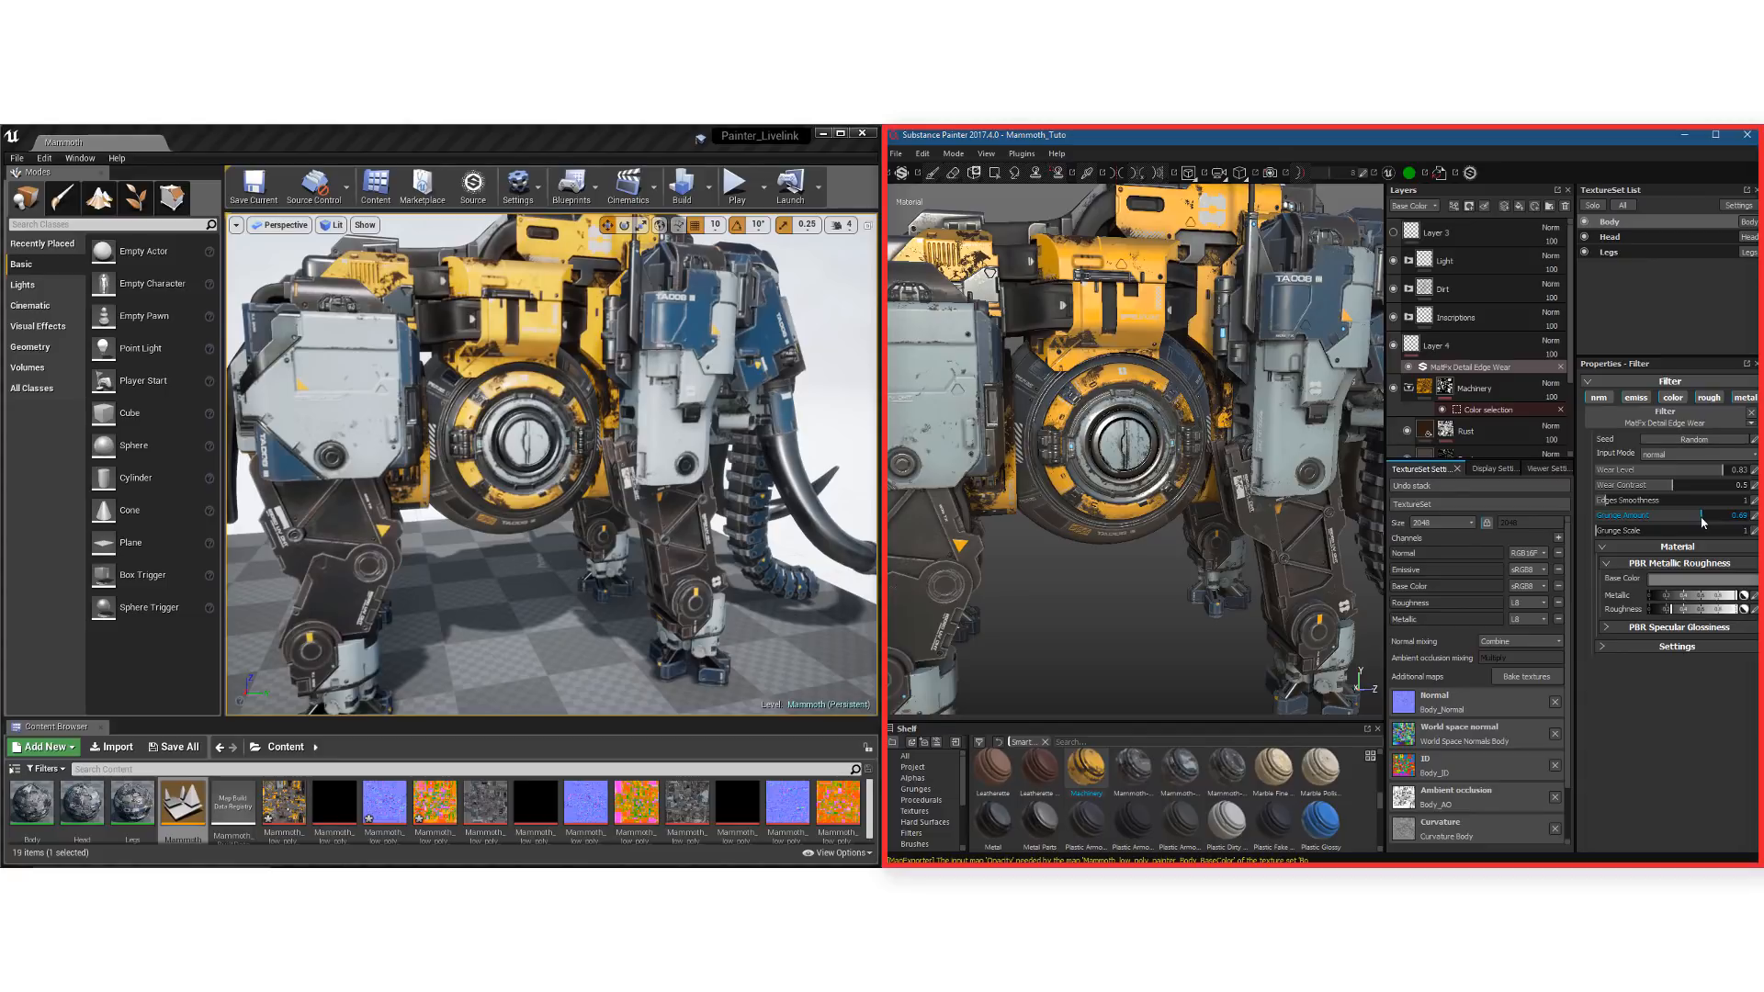
# Darken the MatFx Detail Edge Wear filter's base color to a 0.423 grey and inspect the mammoth in Unreal Engine
pyautogui.click(1658, 579)
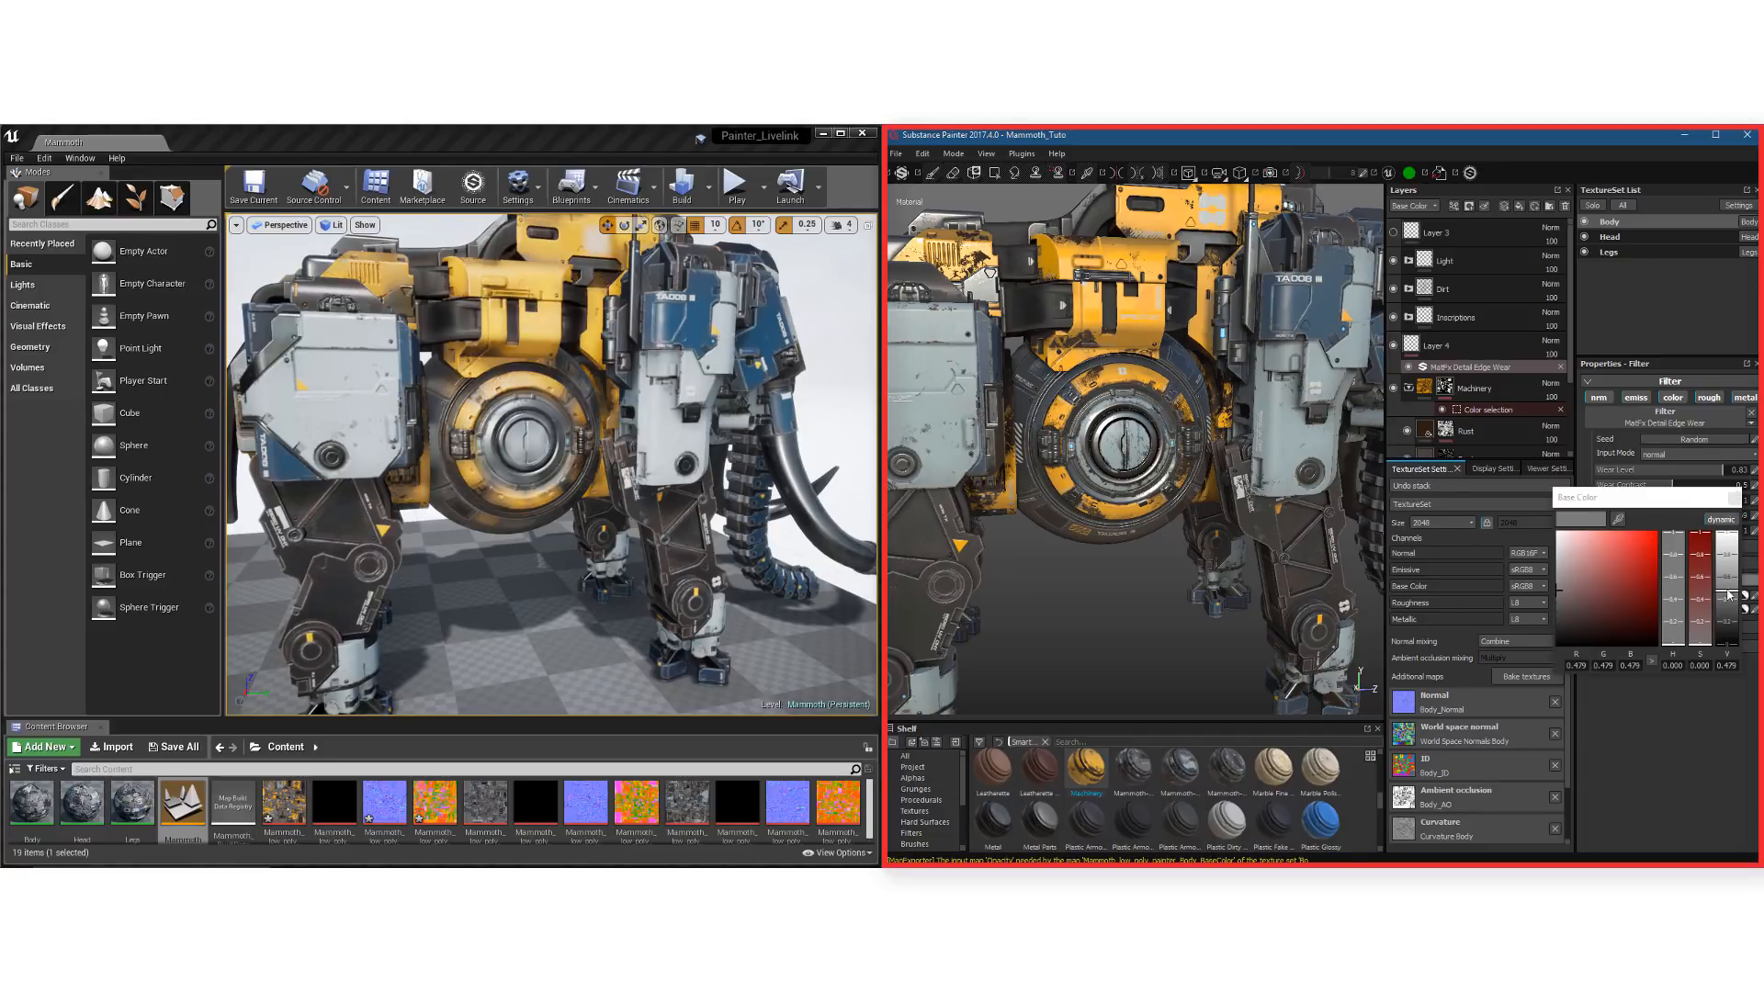
pyautogui.moveTo(1729, 609); pyautogui.dragTo(1729, 602)
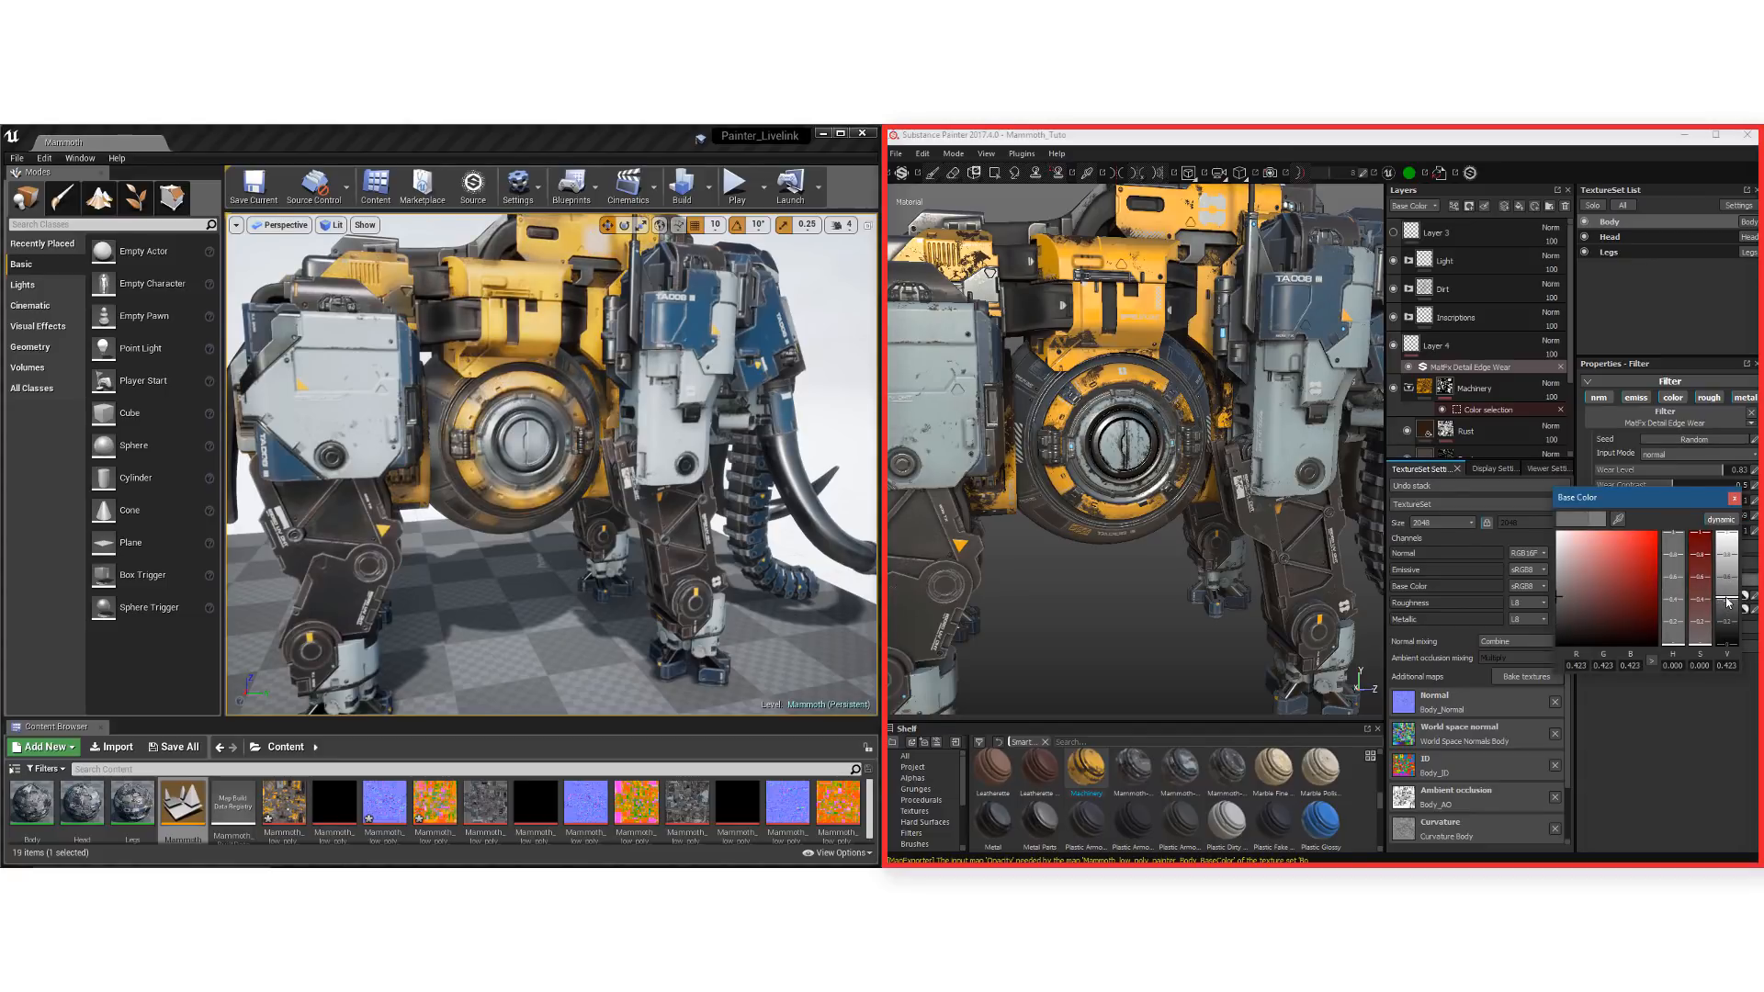
pyautogui.click(1734, 498)
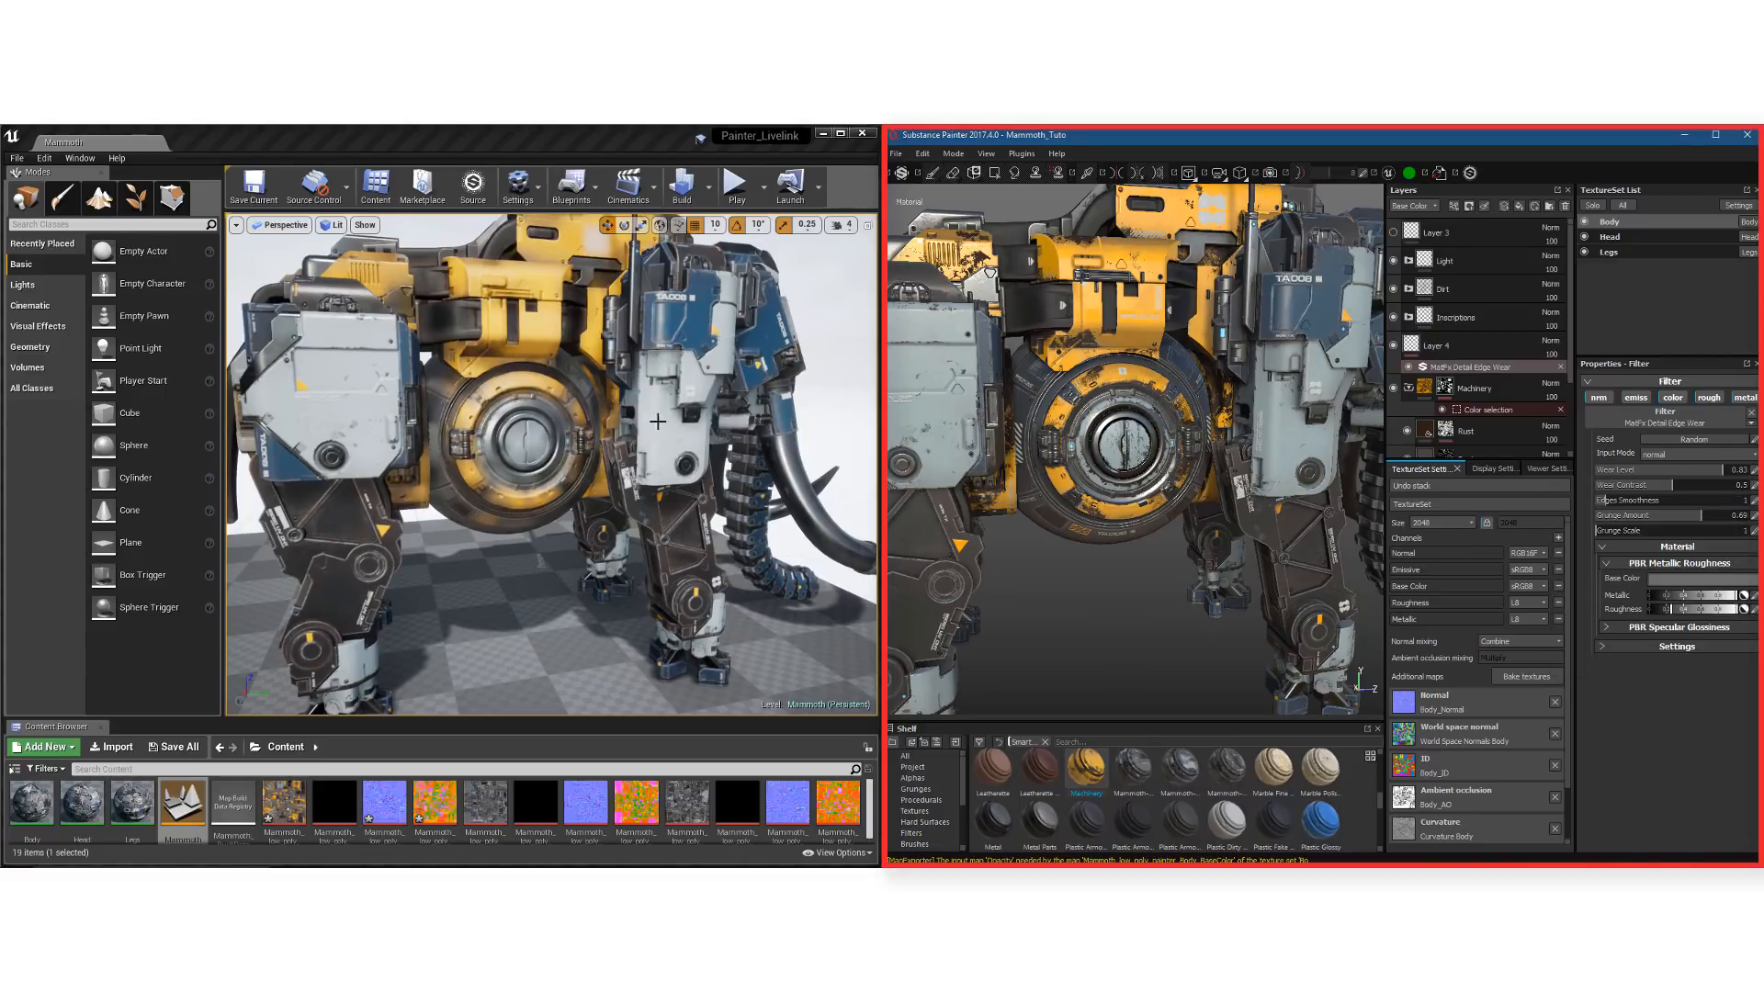
pyautogui.click(571, 149)
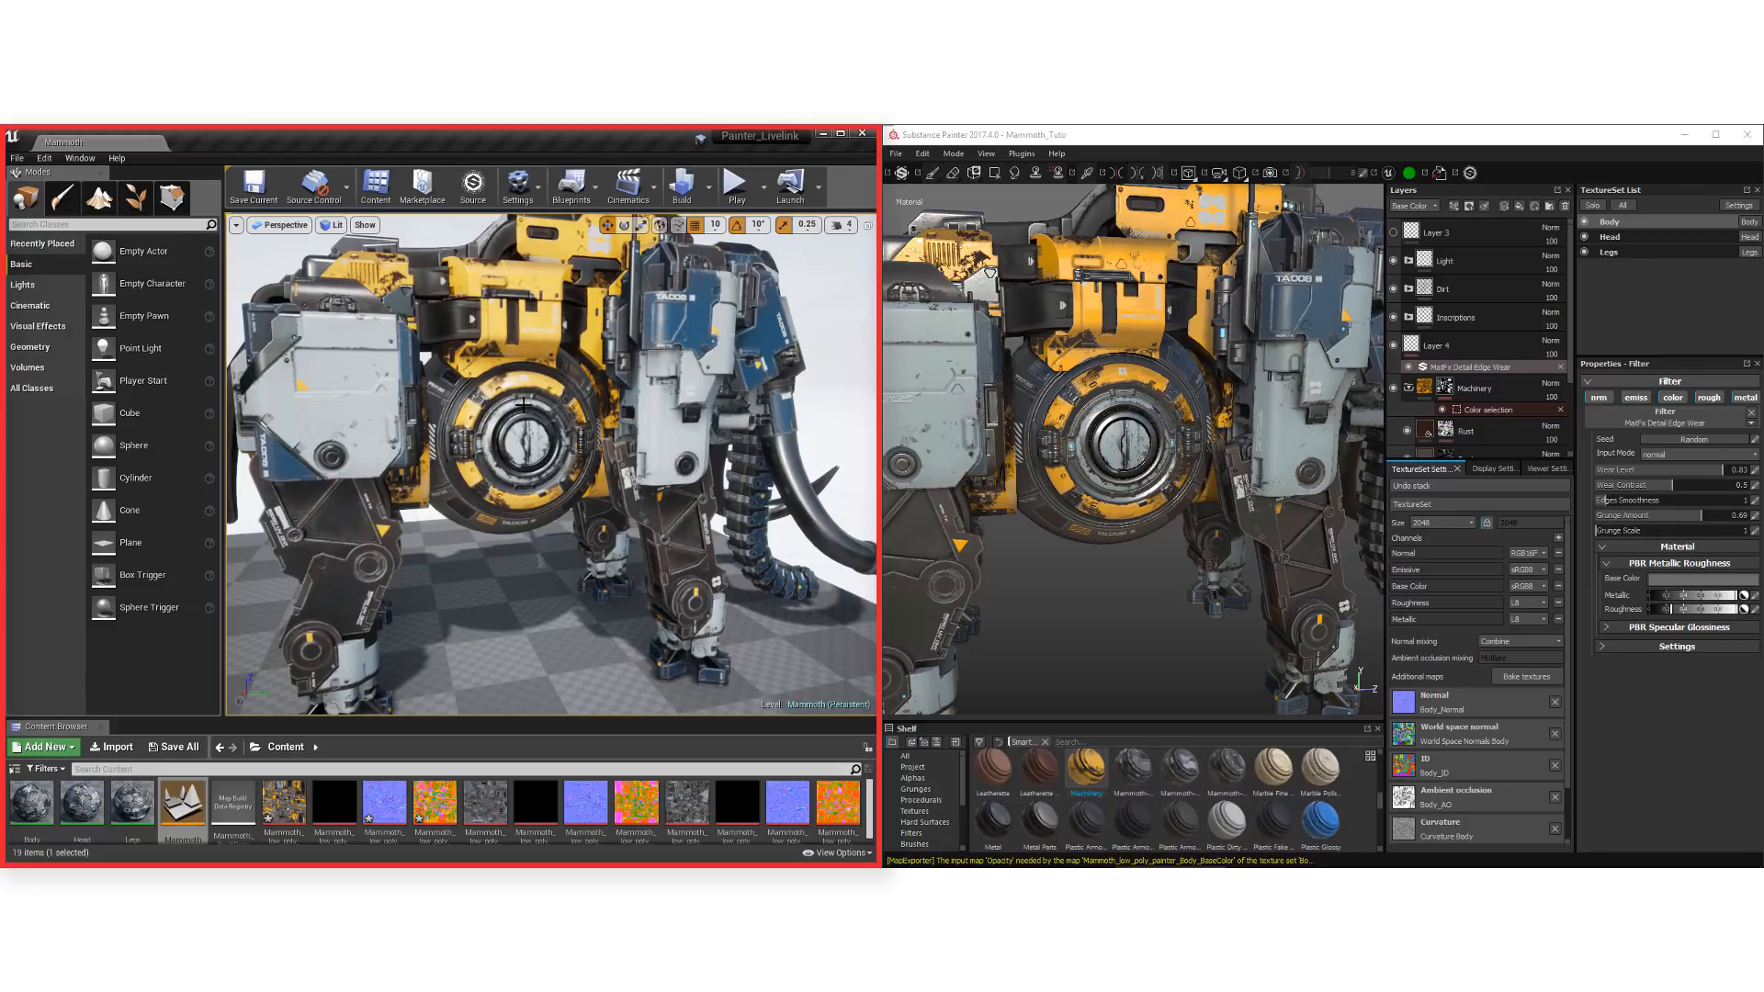
pyautogui.keyDown('alt'); pyautogui.moveTo(660, 480); pyautogui.dragTo(599, 488); pyautogui.keyUp('alt')
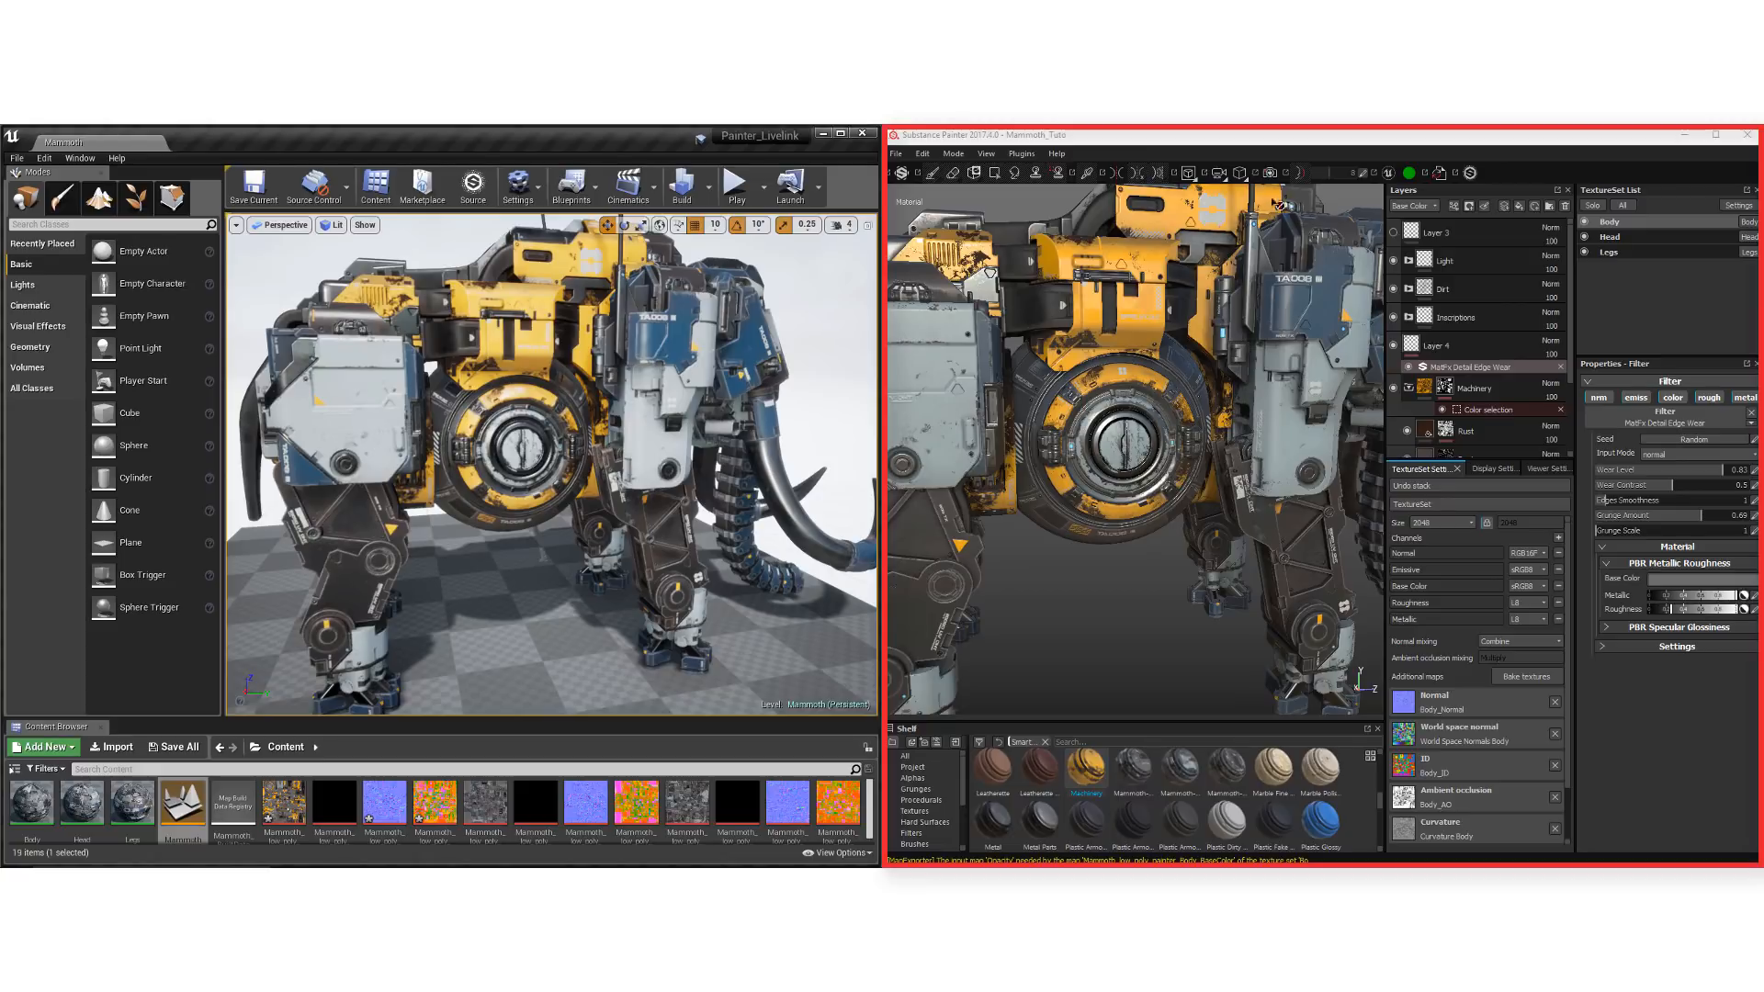
# In Substance Painter, disable auto-link and change the base color of the Machinery folder's Metal Base layer to bright orange
pyautogui.click(1410, 176)
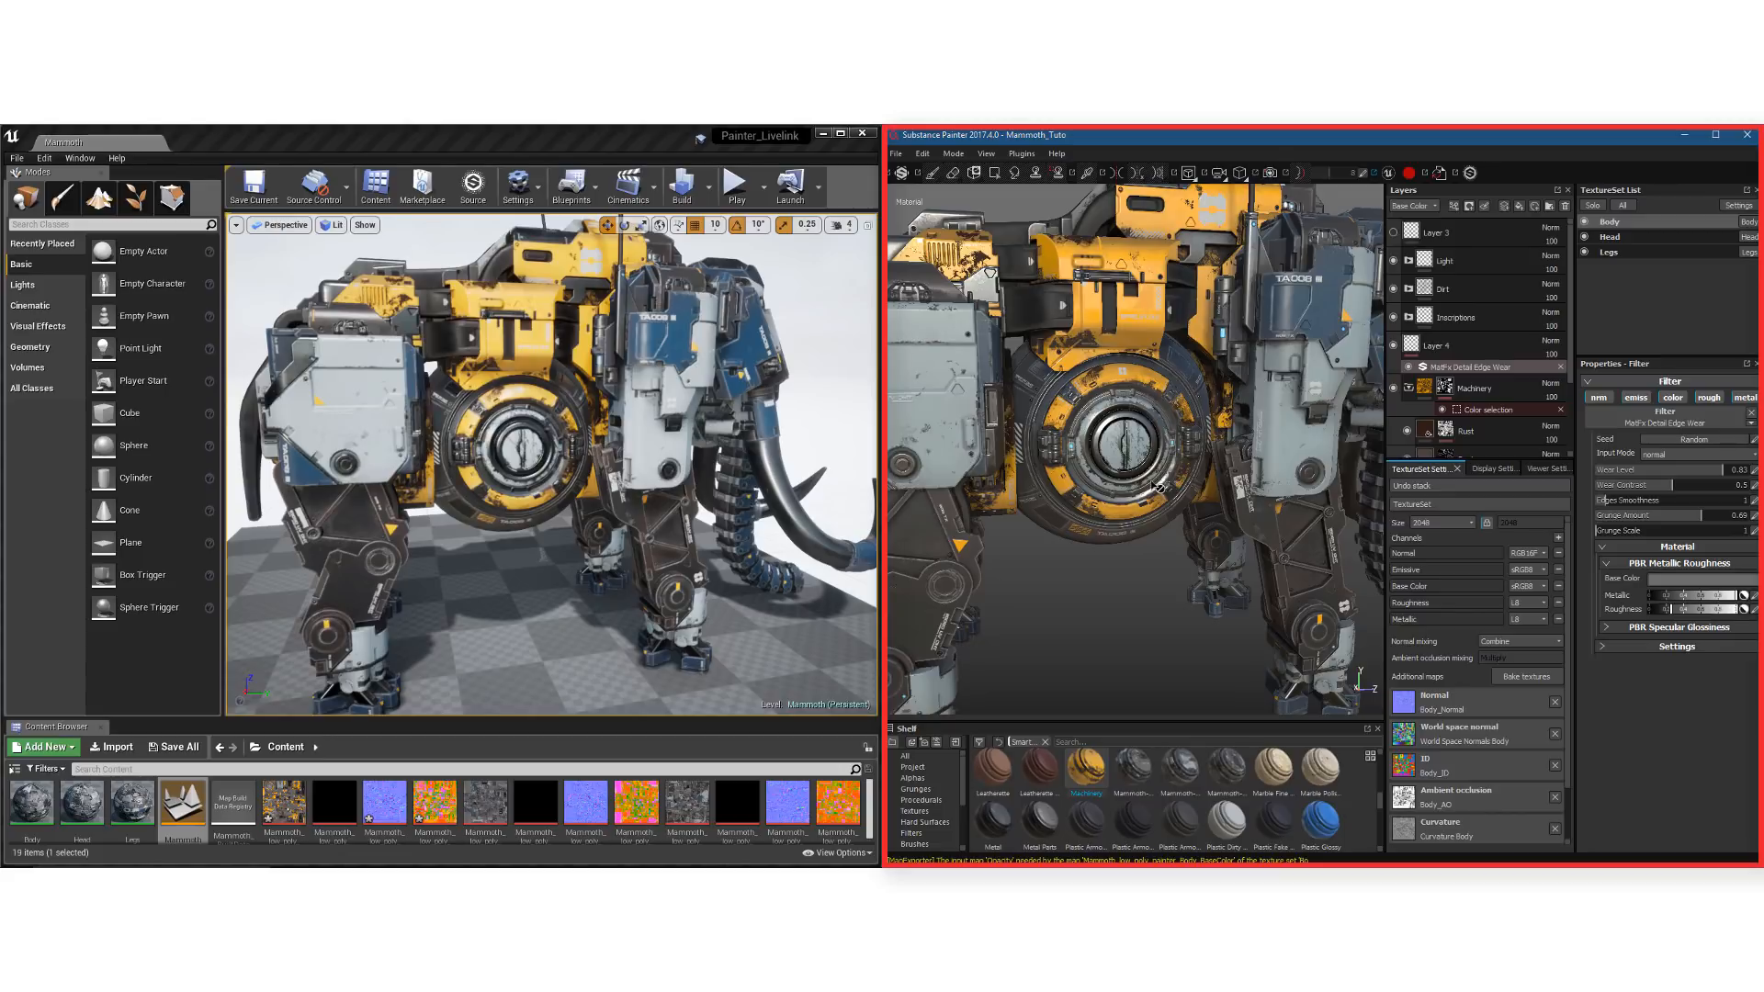
pyautogui.click(1426, 390)
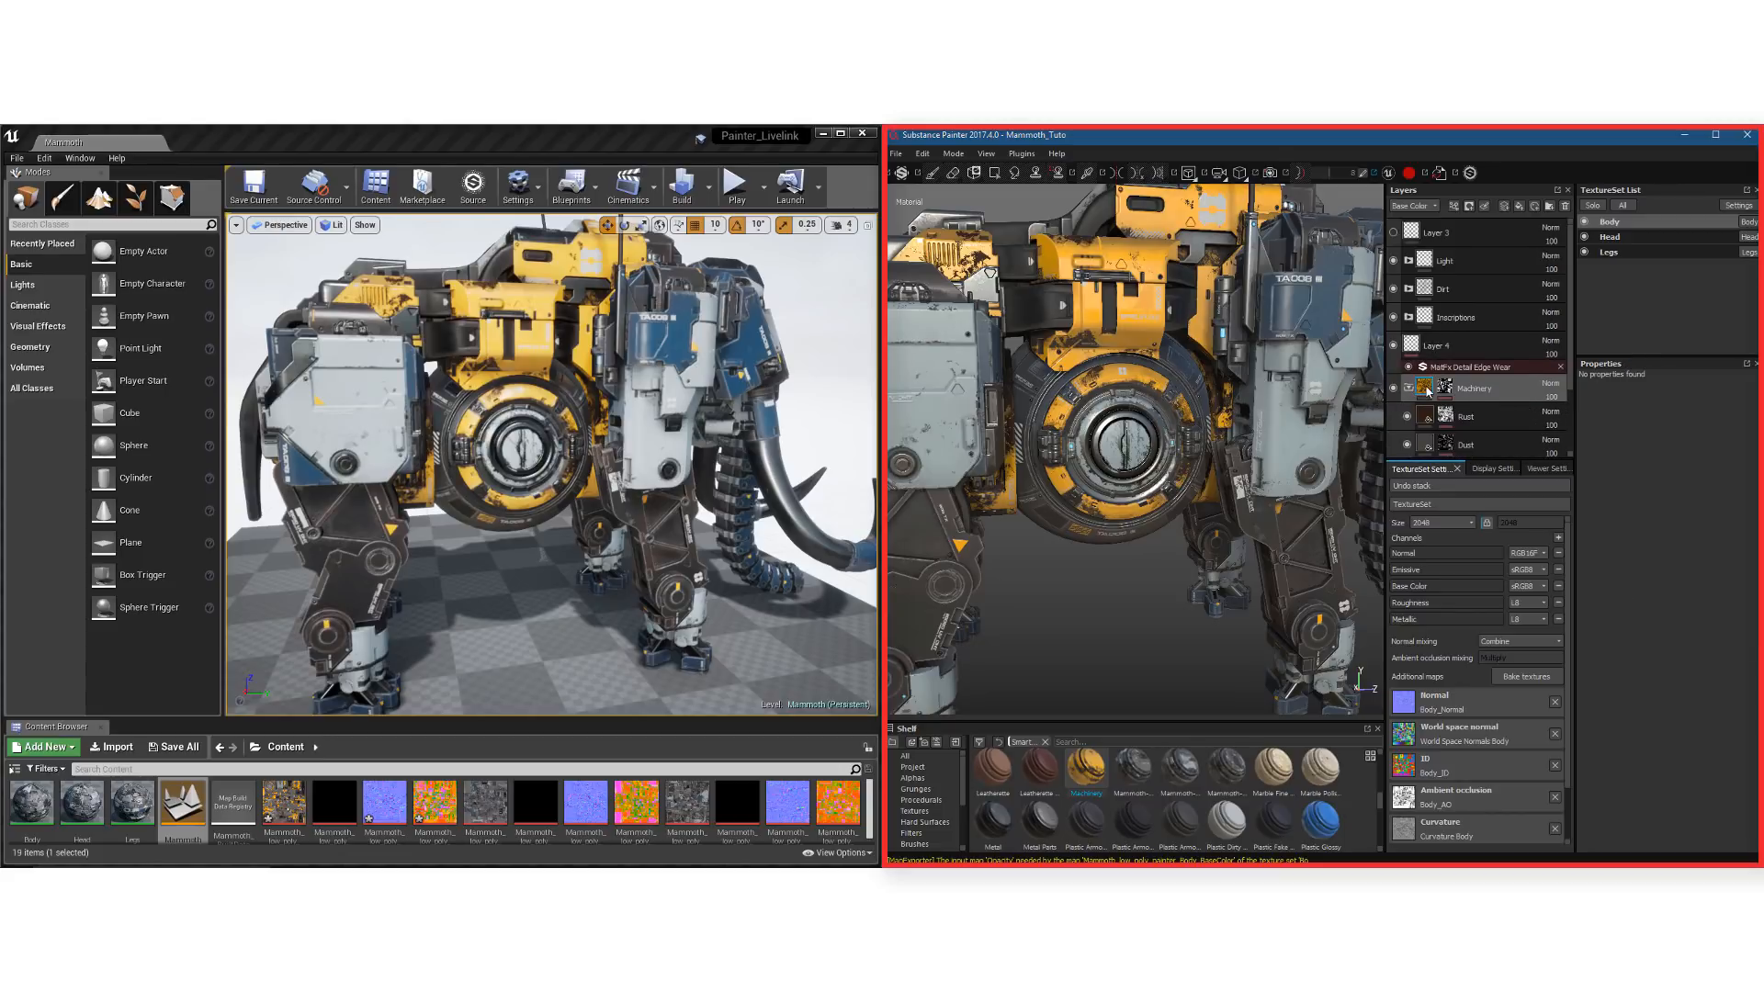
pyautogui.scroll(-1, 1427, 390)
pyautogui.click(1425, 418)
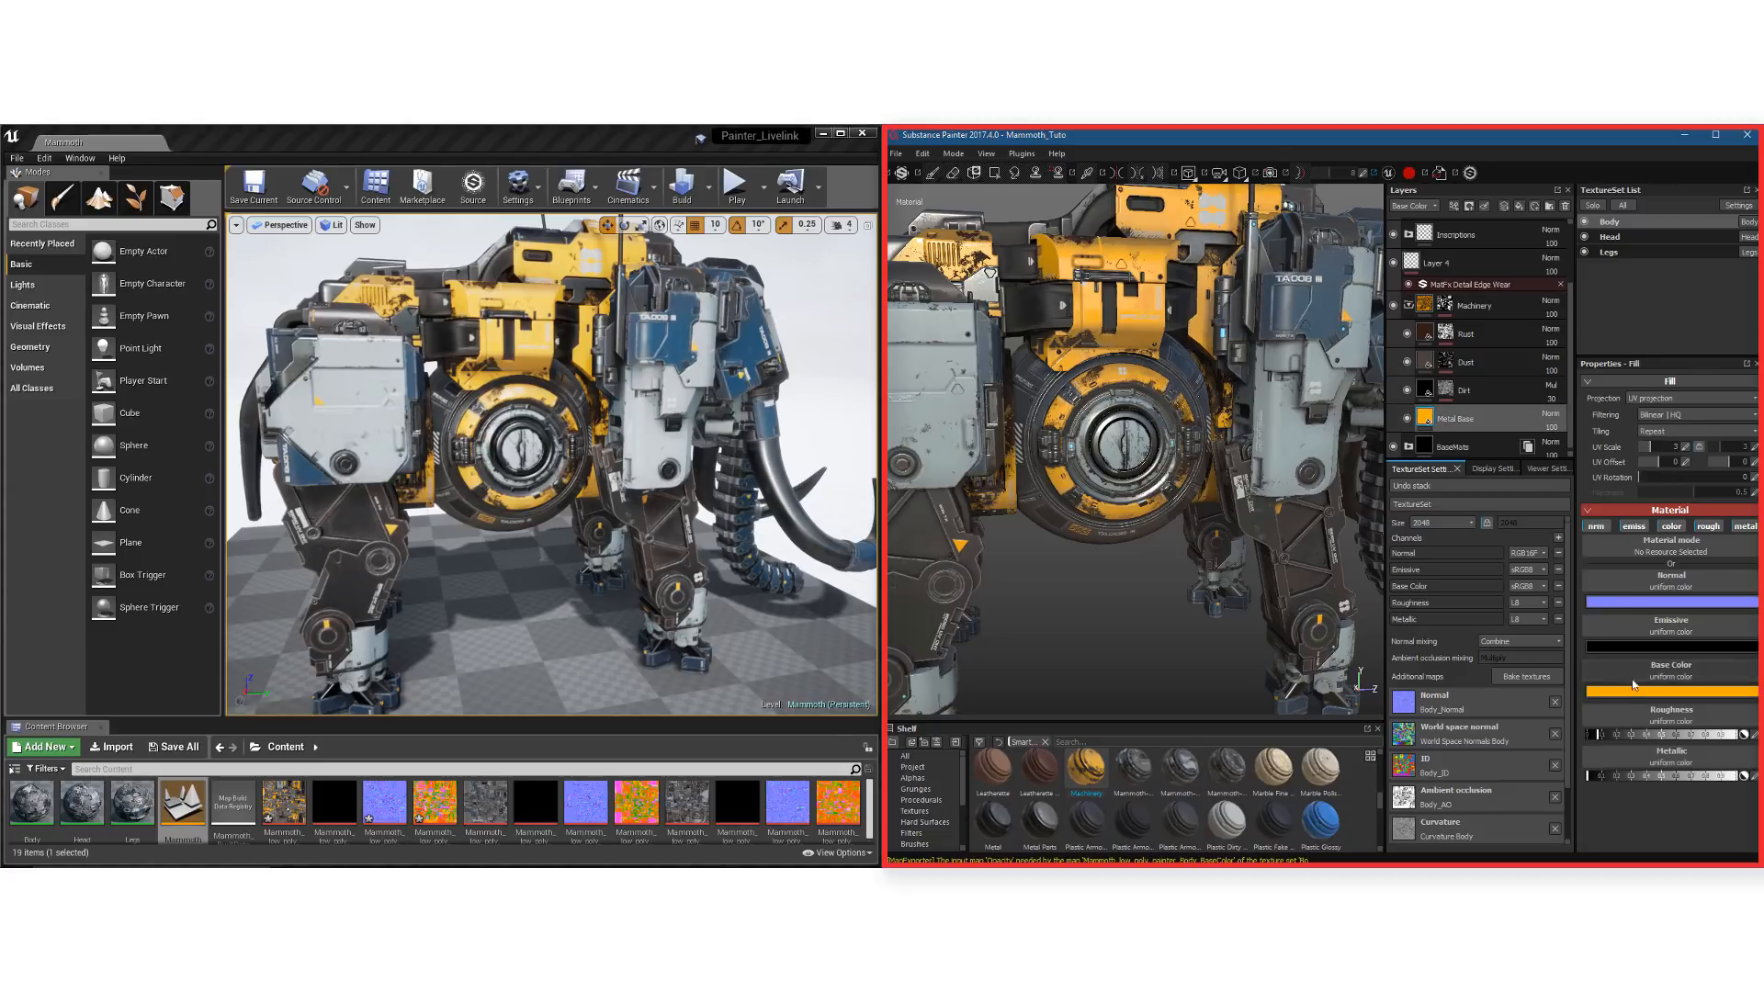
pyautogui.click(1633, 683)
pyautogui.moveTo(1644, 735); pyautogui.dragTo(1643, 761)
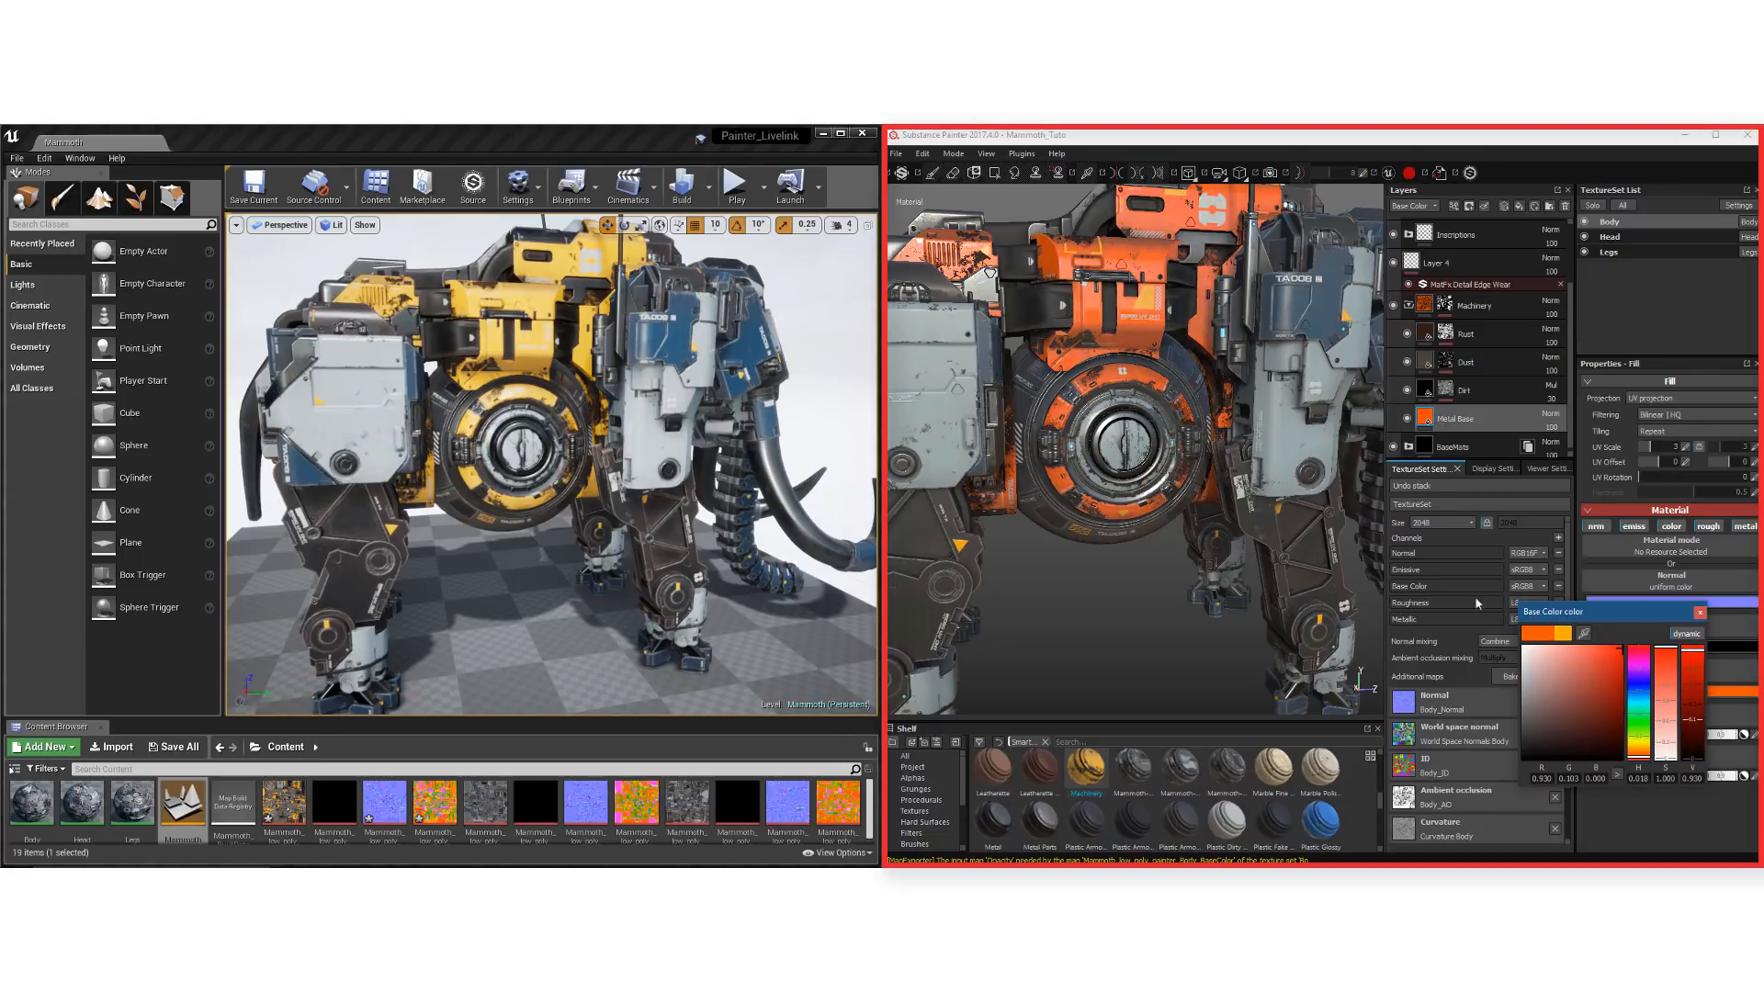
pyautogui.click(1699, 612)
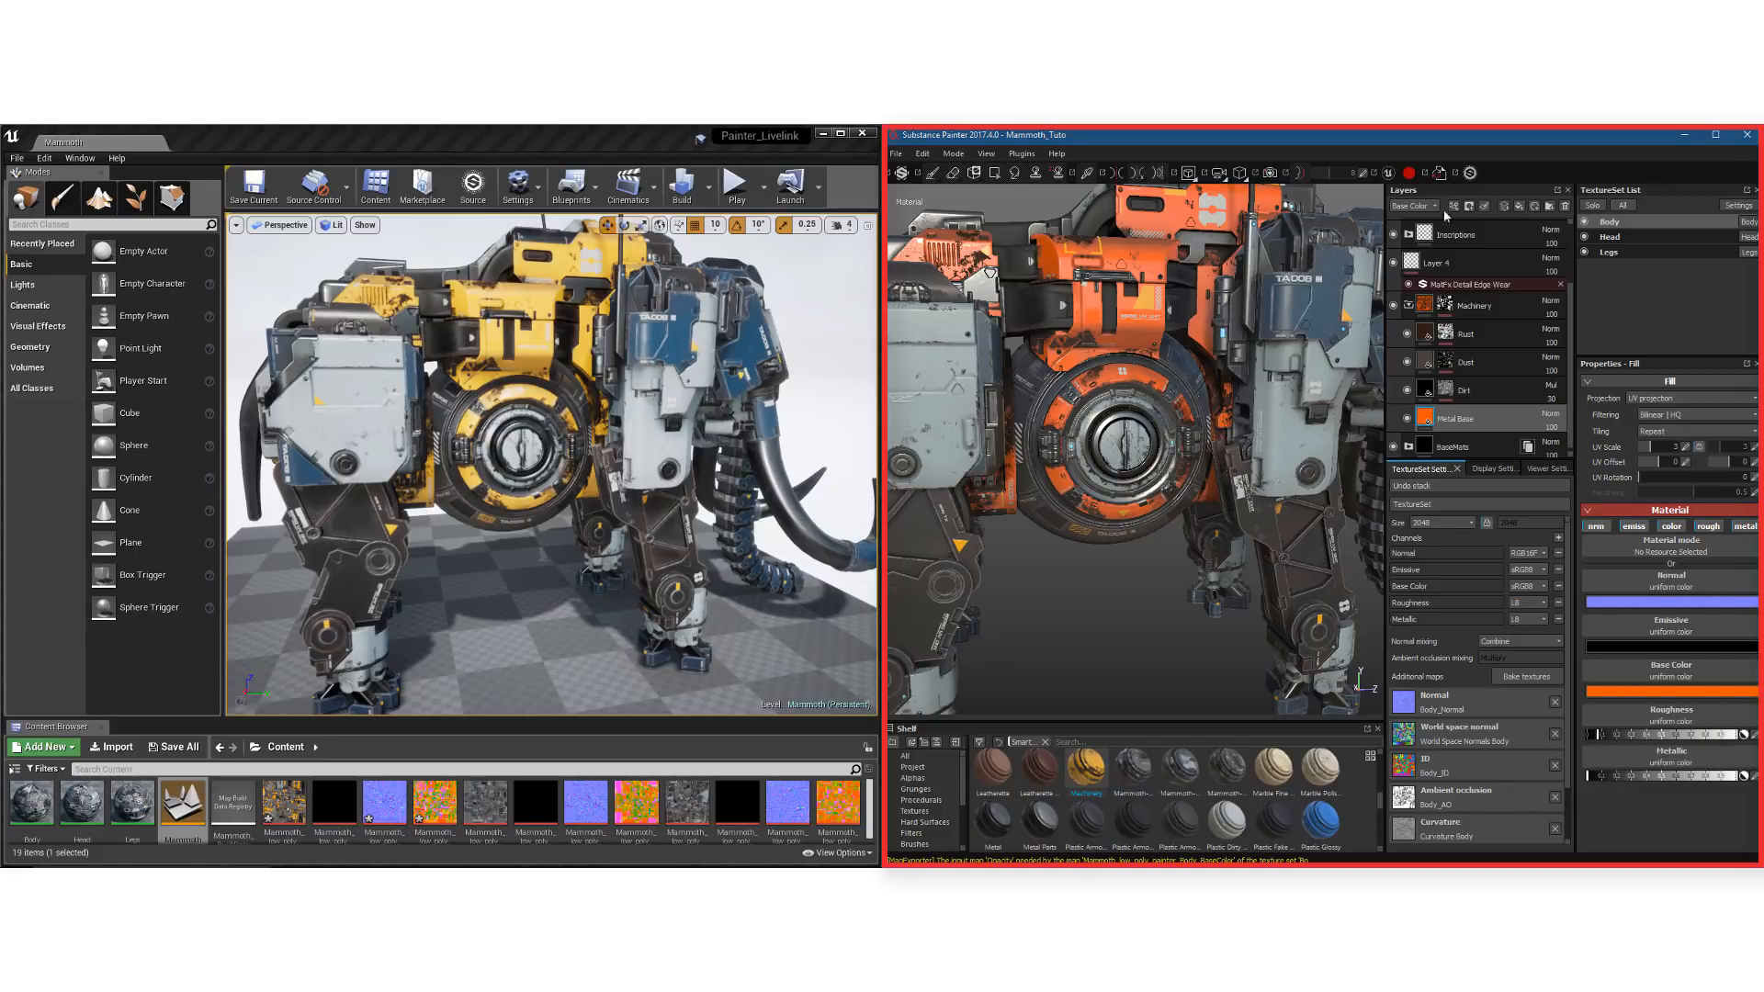
# Re-enable auto-link to send the recolored maps and view the mammoth in Unreal Engine
pyautogui.click(1410, 174)
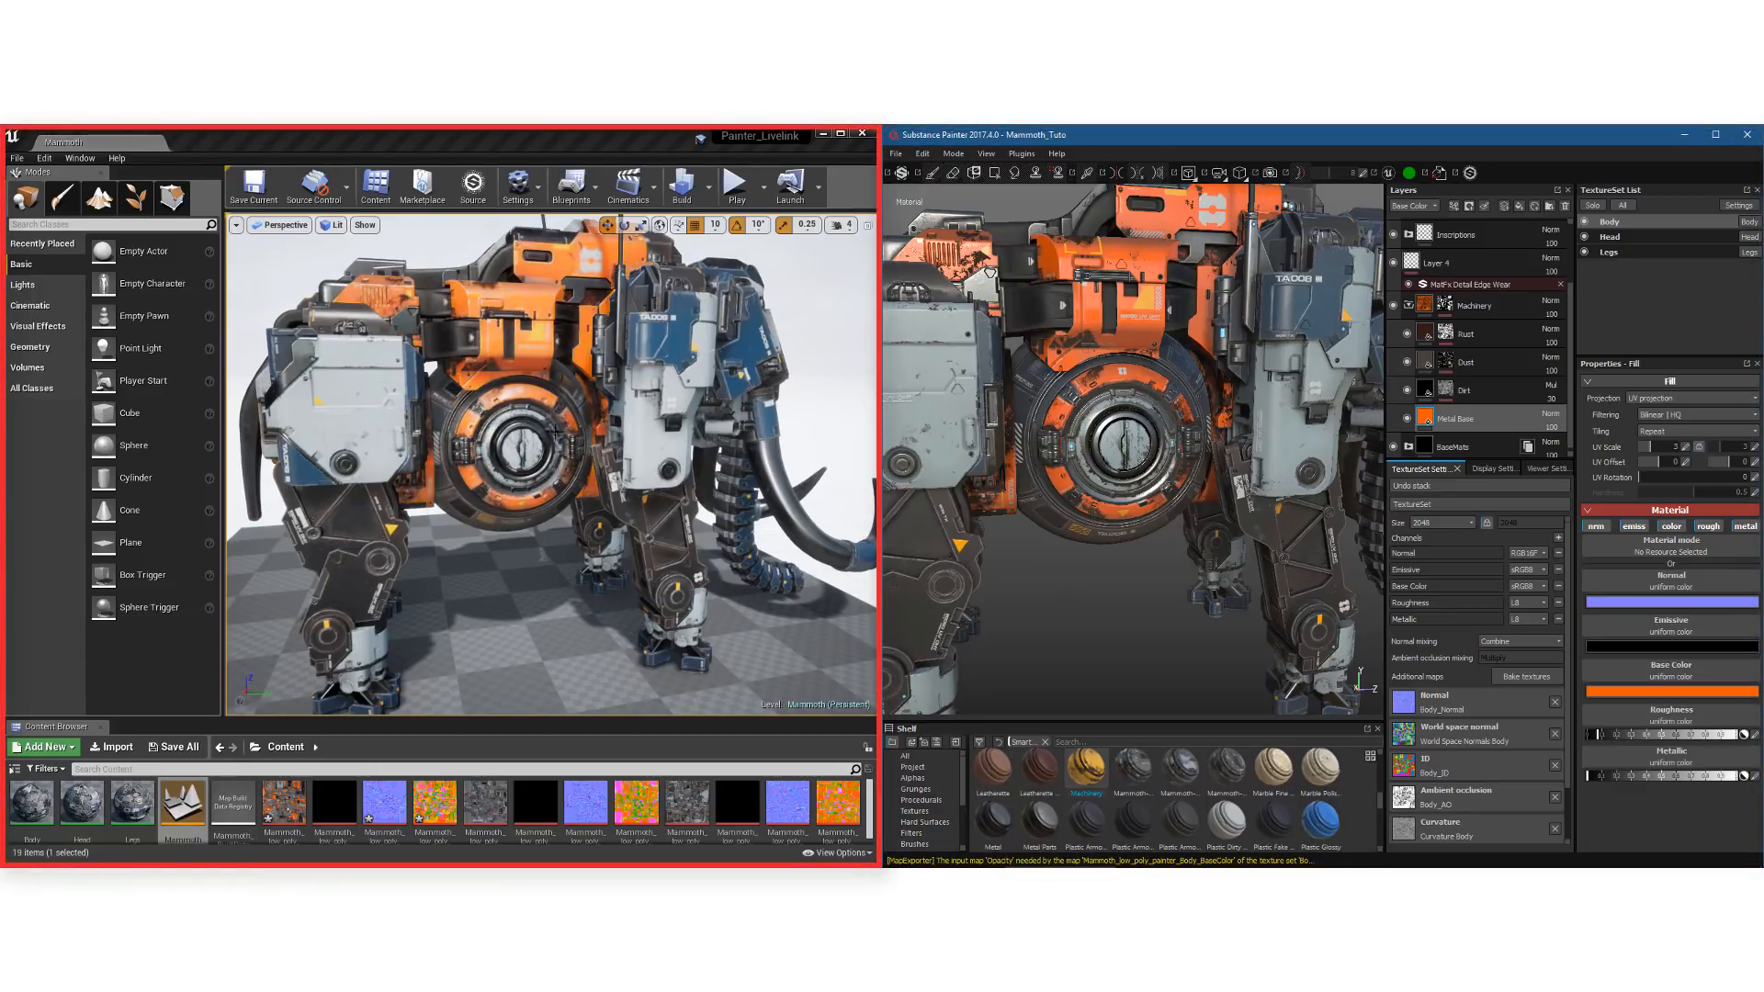
pyautogui.click(564, 145)
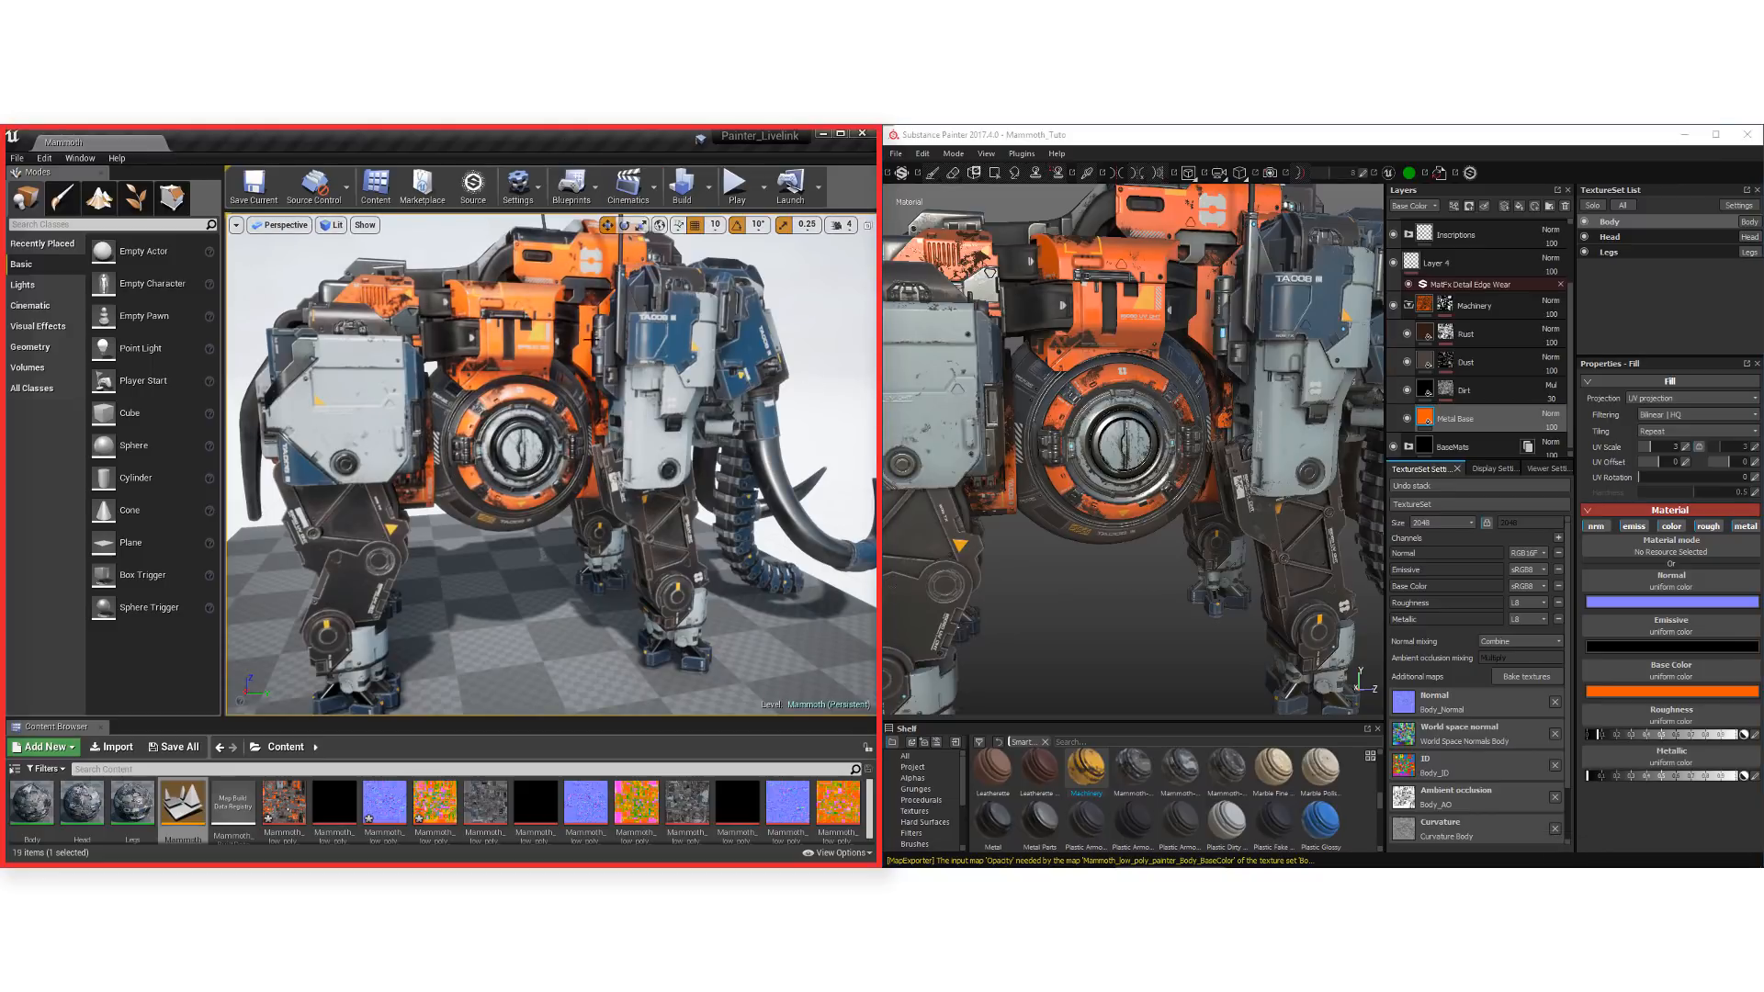
pyautogui.moveTo(673, 459)
pyautogui.keyDown('alt'); pyautogui.mouseDown()
pyautogui.moveTo(639, 459)
pyautogui.moveTo(735, 456)
pyautogui.moveTo(673, 459)
pyautogui.mouseUp(); pyautogui.keyUp('alt')
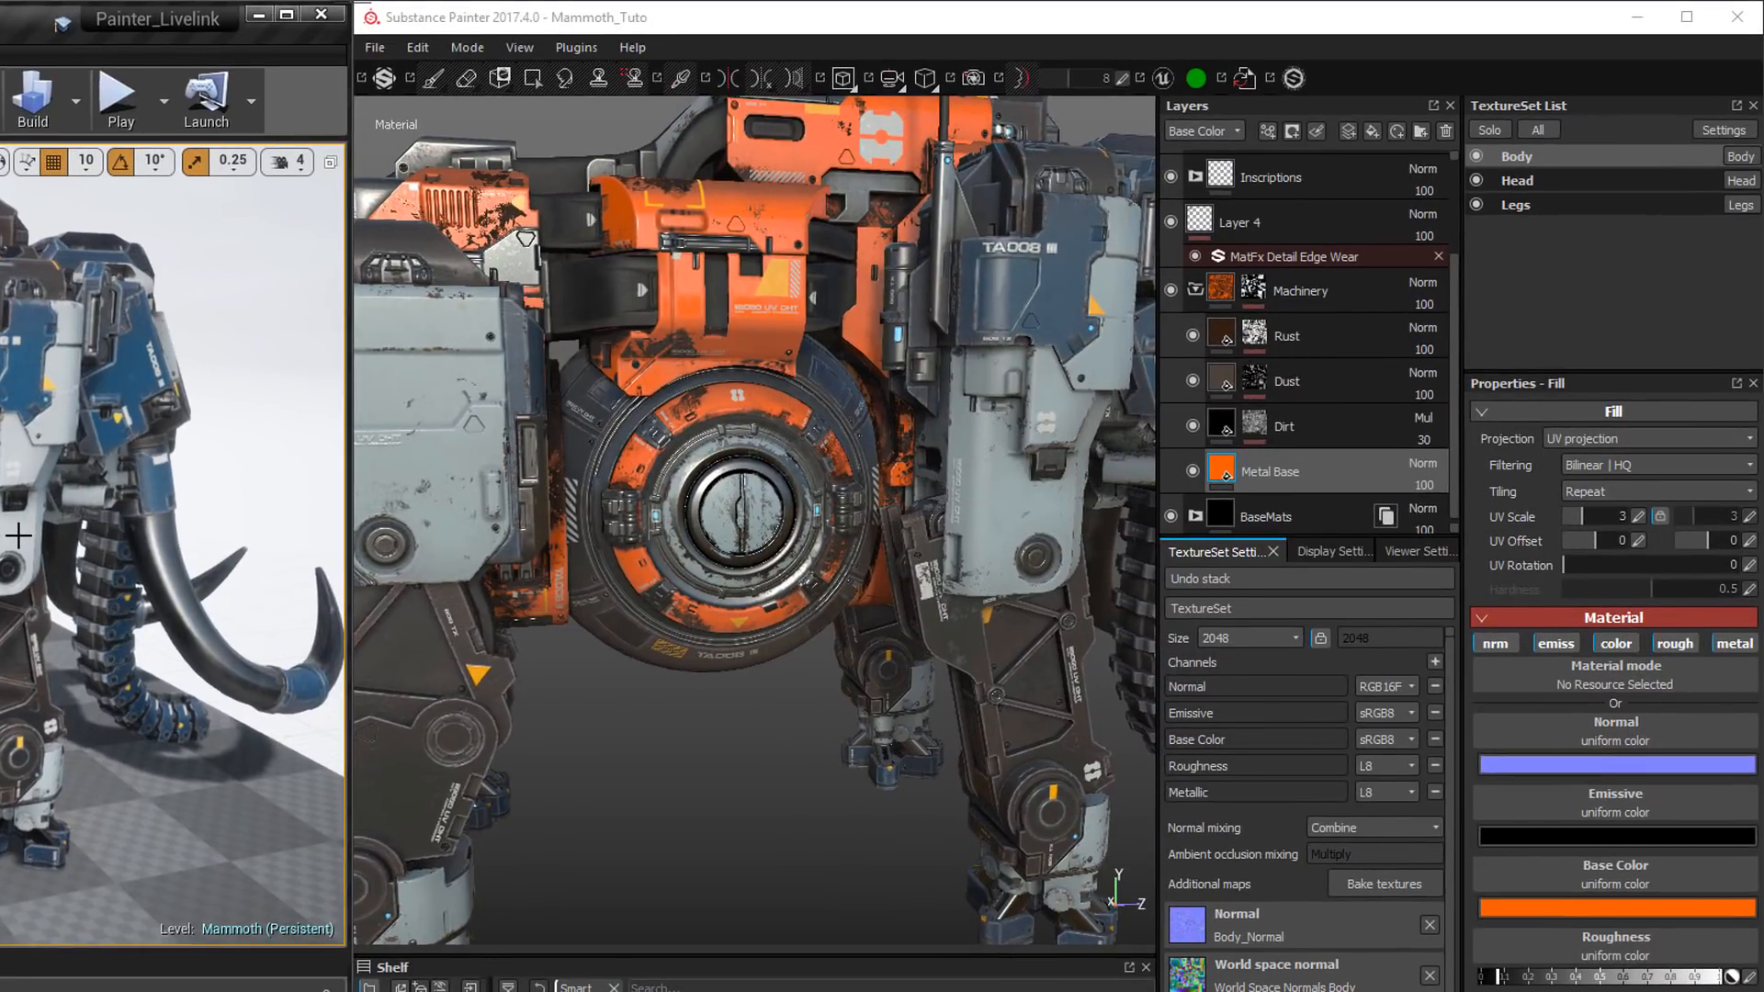
# In Substance Painter, look up the dcc-live-link entry in the list of plugins
pyautogui.click(575, 51)
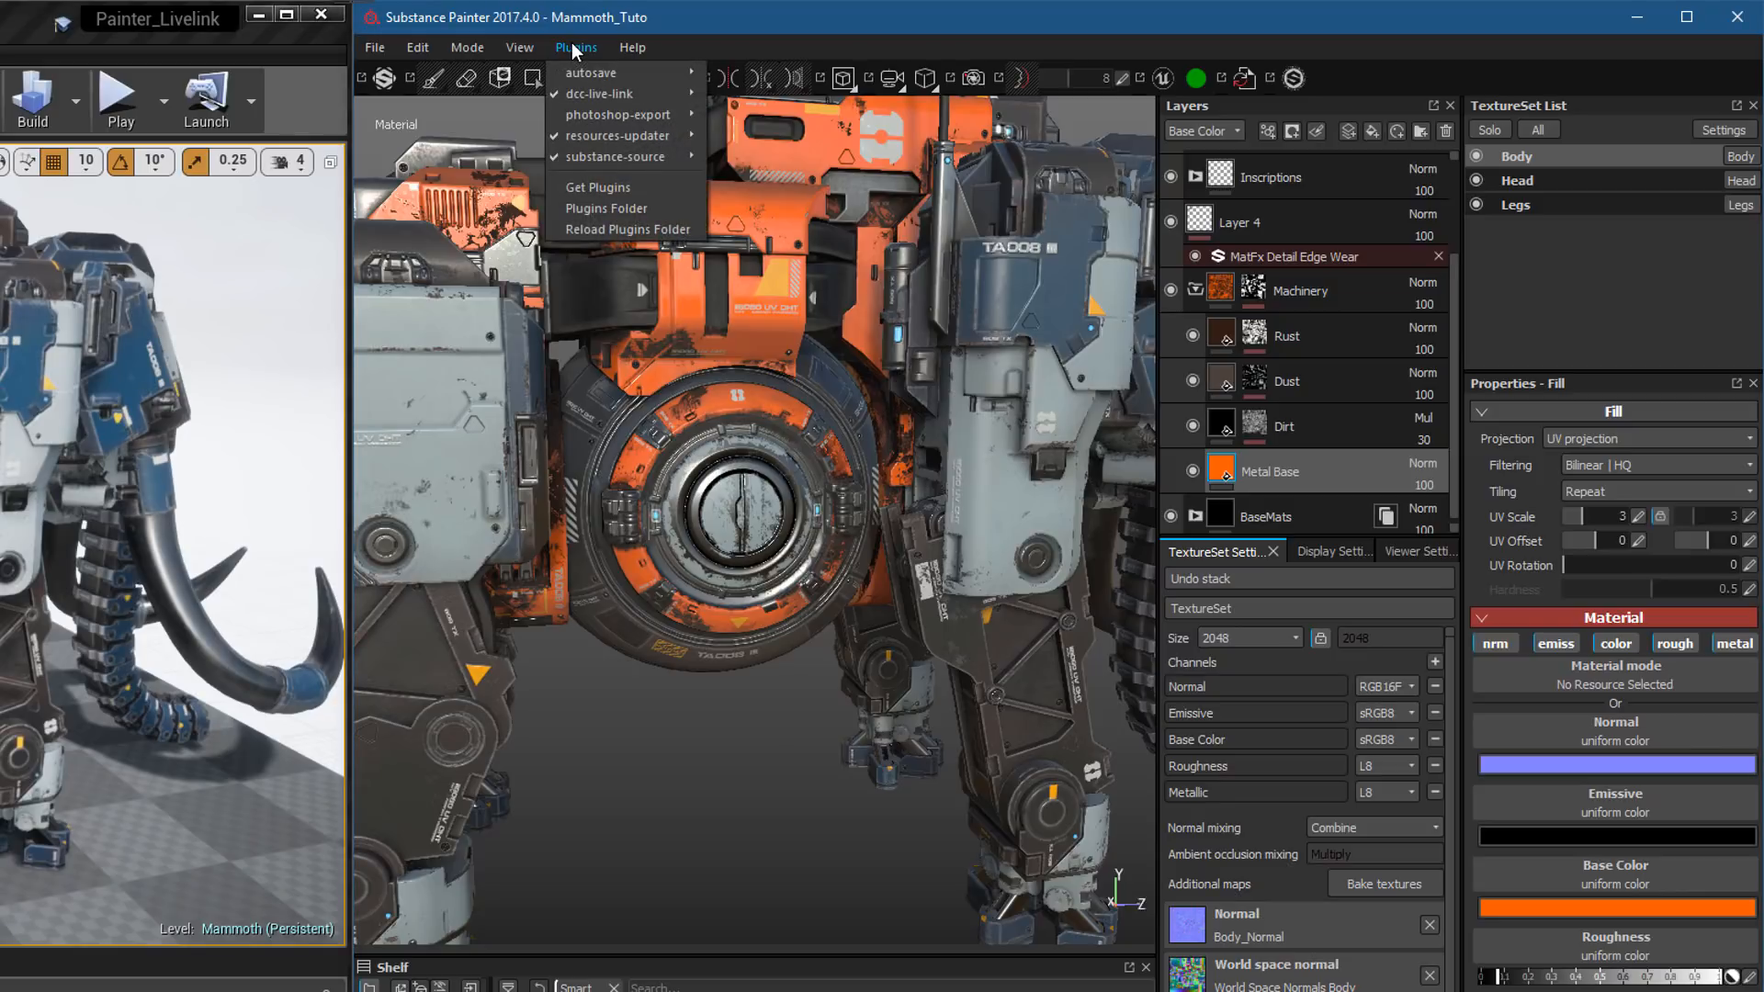
pyautogui.moveTo(587, 86)
pyautogui.click(1020, 20)
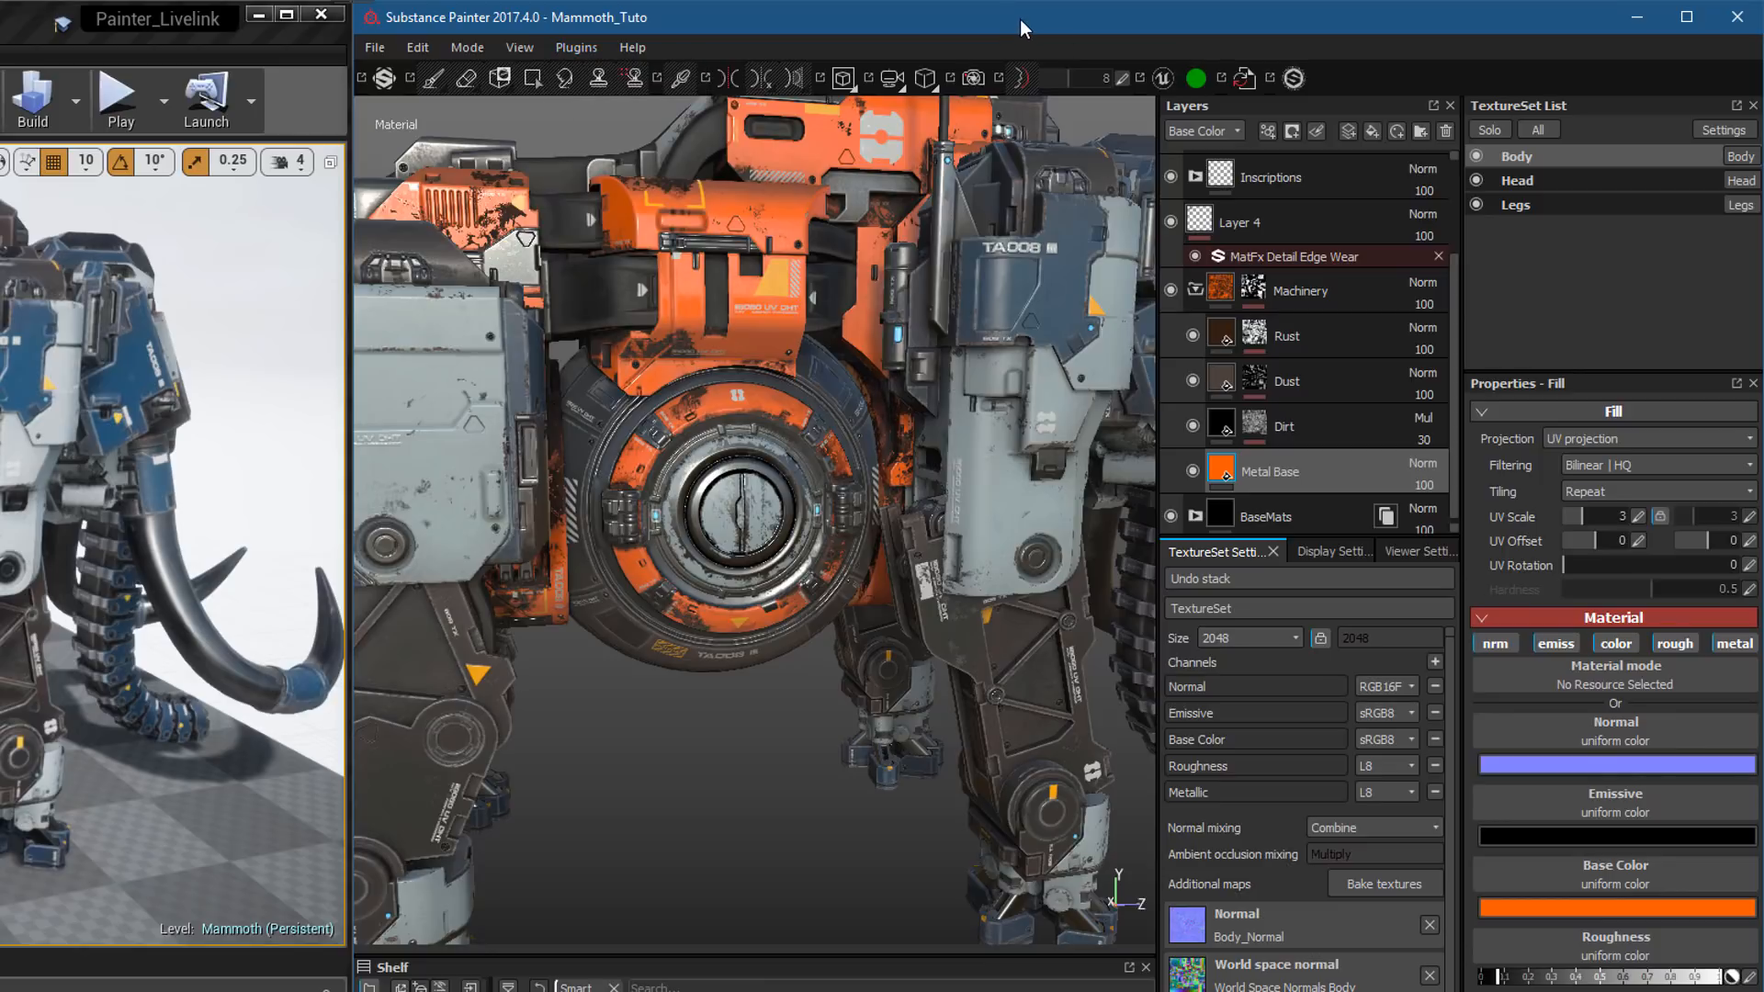